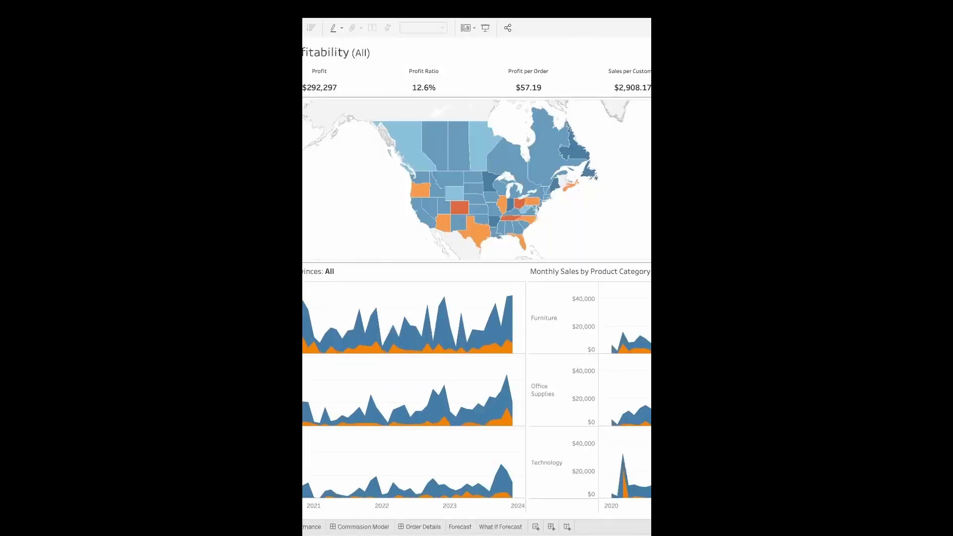
Open the Sale Map worksheet from the dashboard's map zone
mouse_move(406, 152)
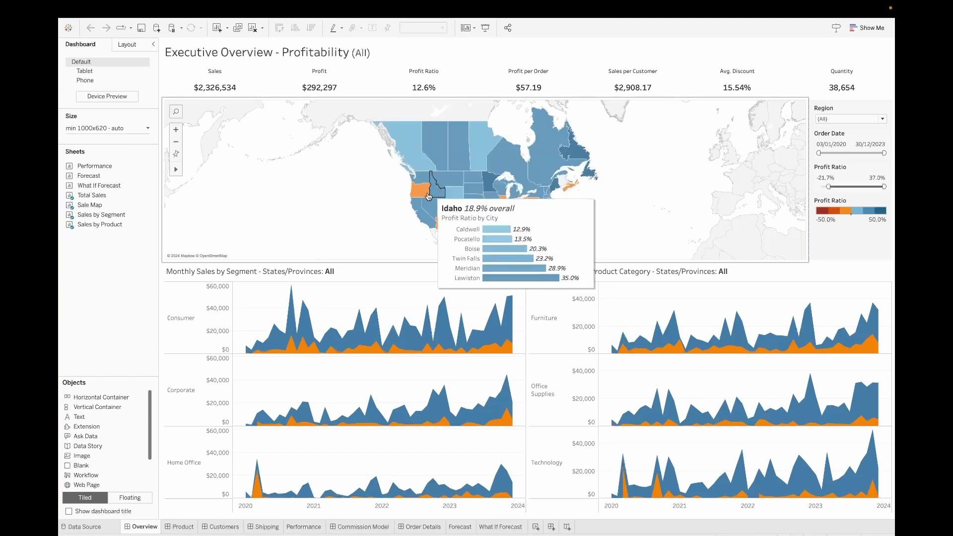
mouse_move(424, 196)
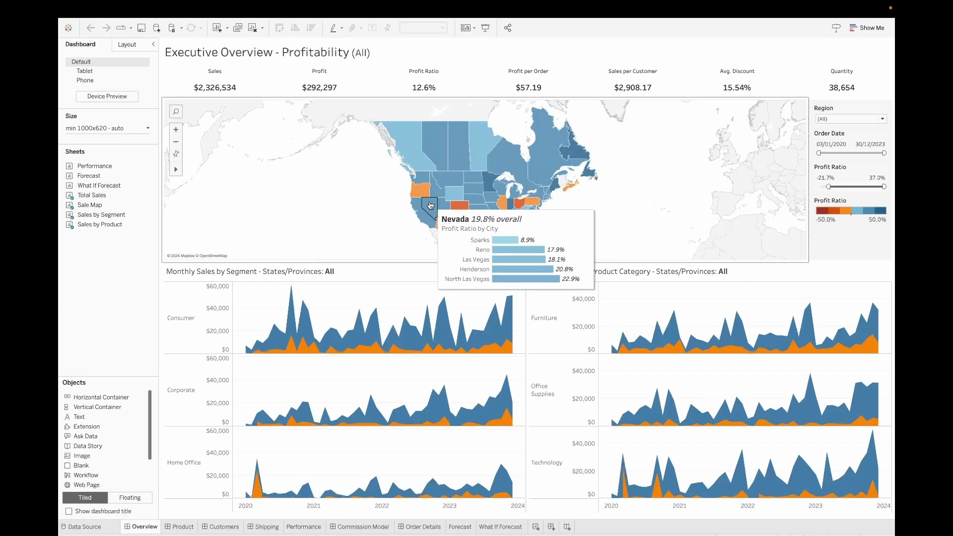
click(705, 185)
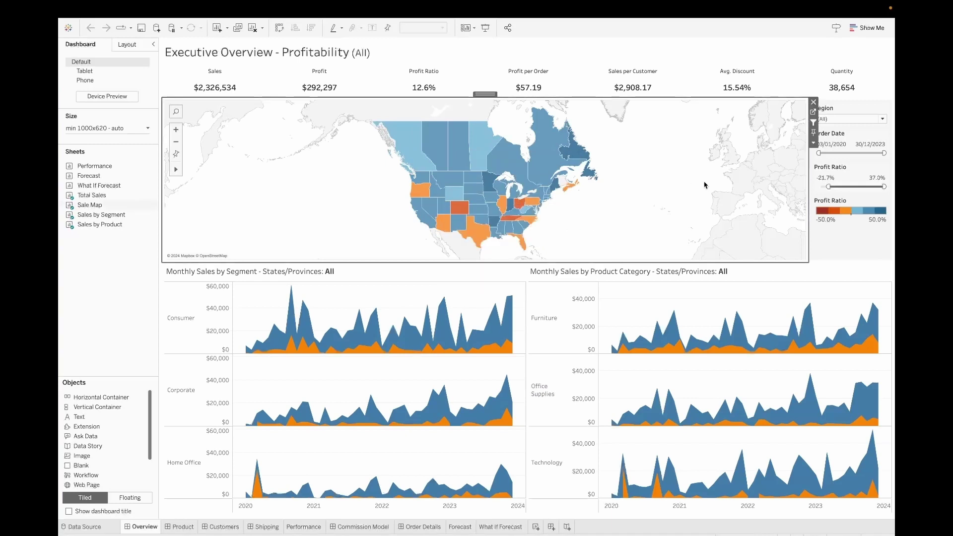
click(815, 114)
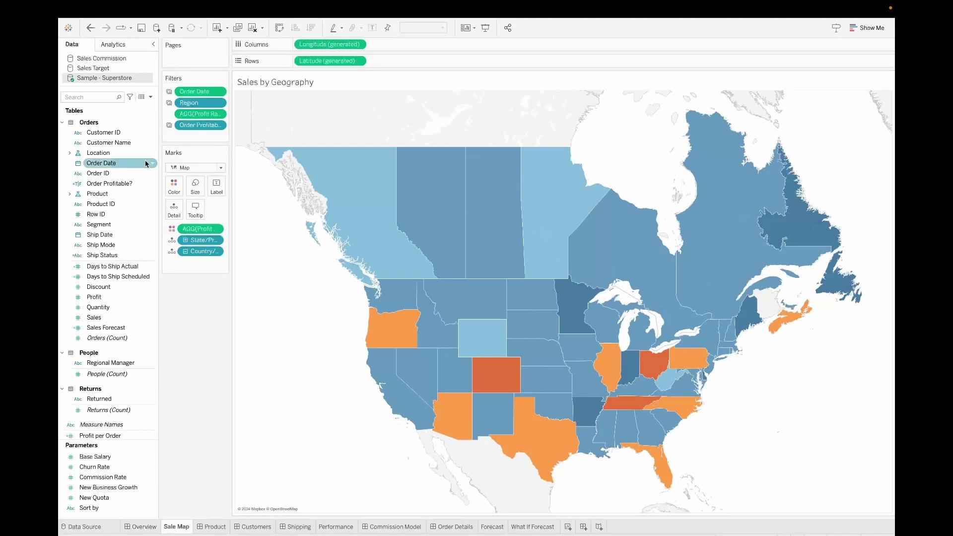
Unhide all sheets, check the Tooltip: Profit Ratio by City sheet, and return to Sale Map
right_click(181, 530)
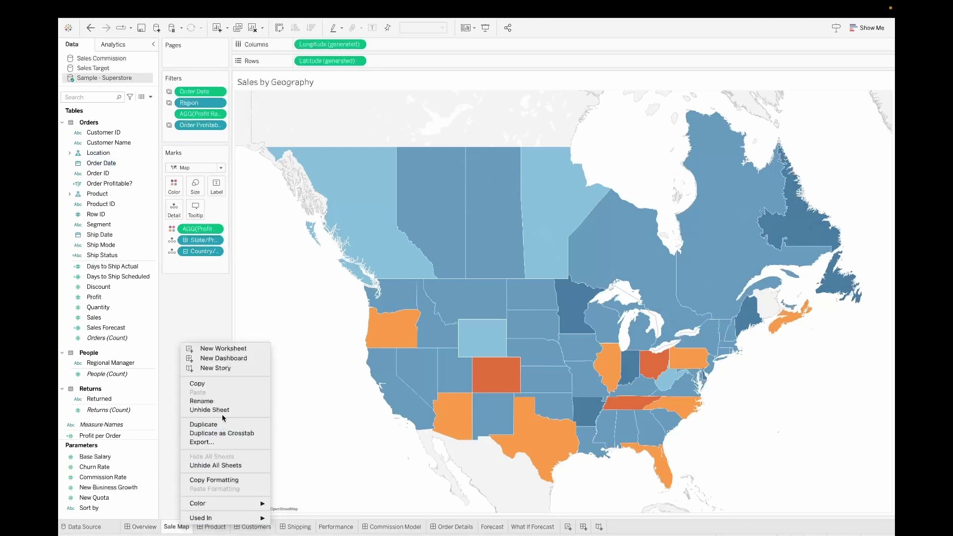
click(209, 411)
right_click(181, 531)
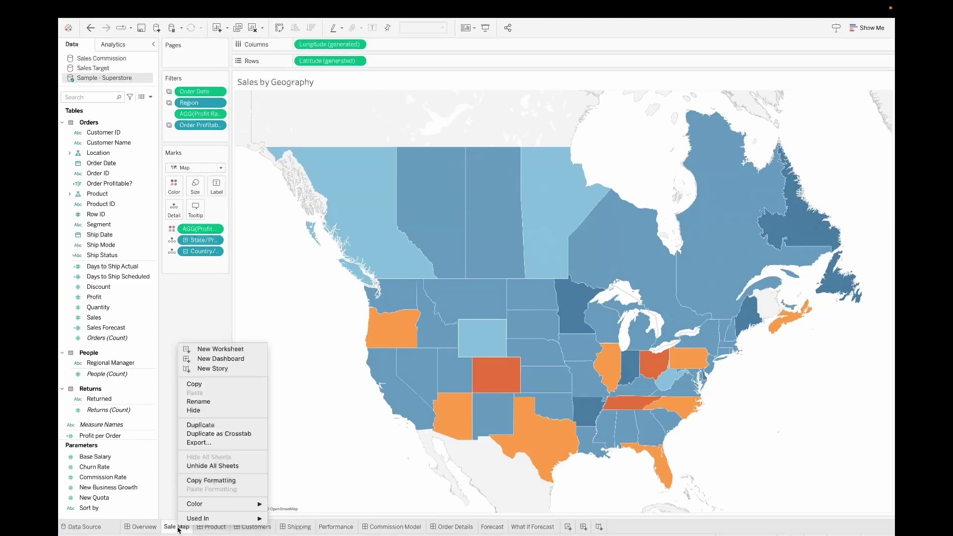
click(217, 464)
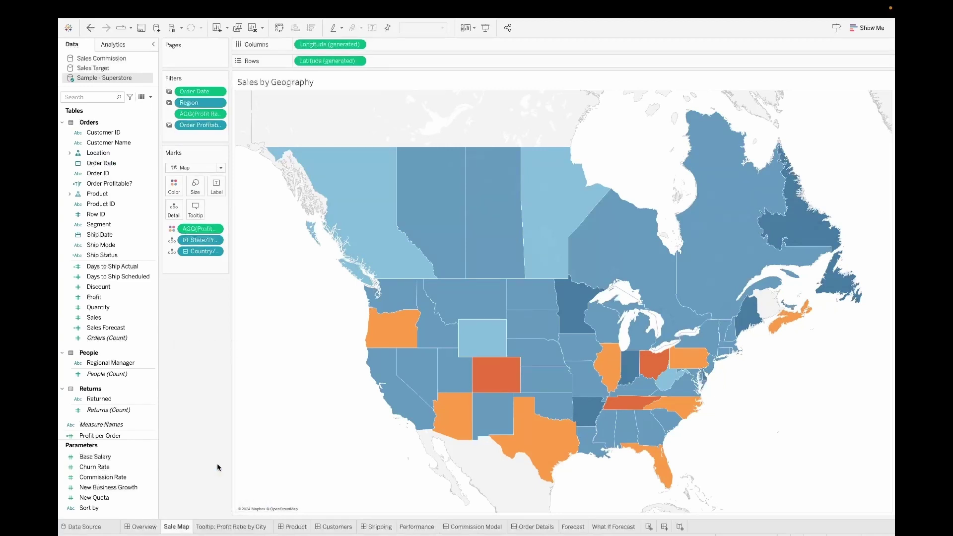
click(203, 528)
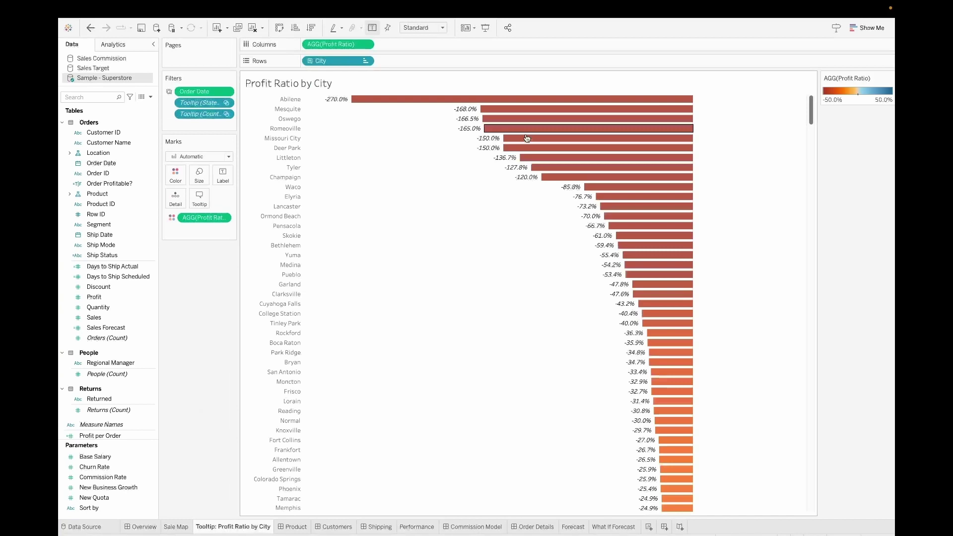
click(175, 529)
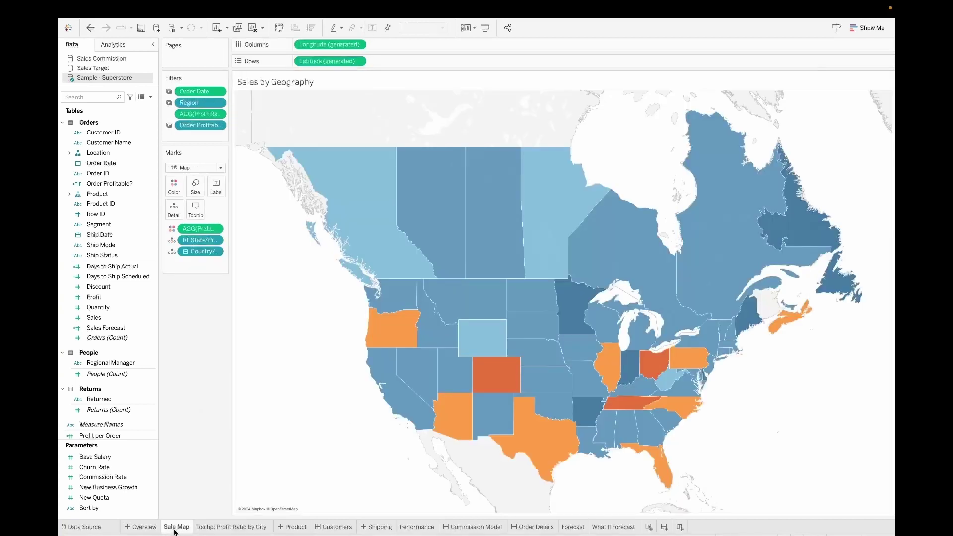
click(151, 97)
Create a calculated field named zero with the formula 0
click(134, 106)
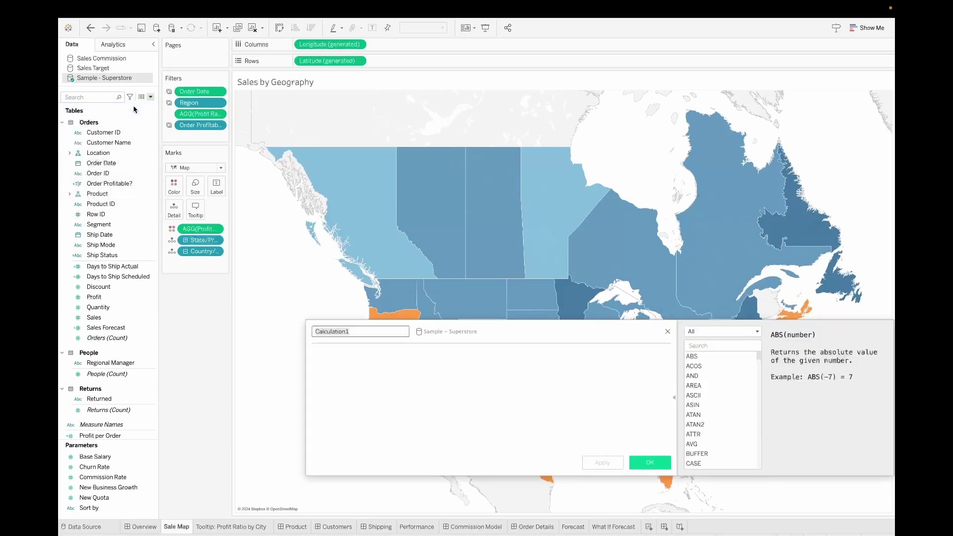
text(zero)
key(Tab)
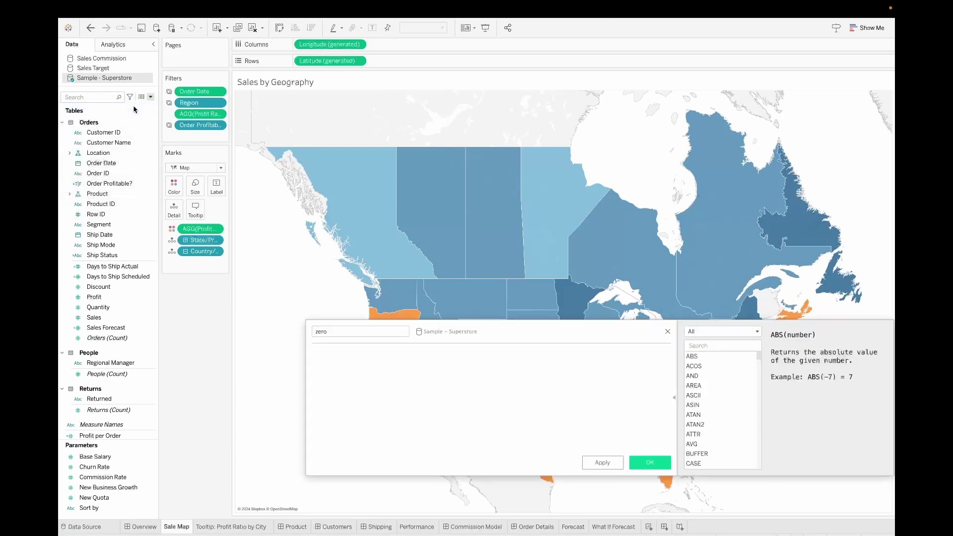
text(0)
click(650, 463)
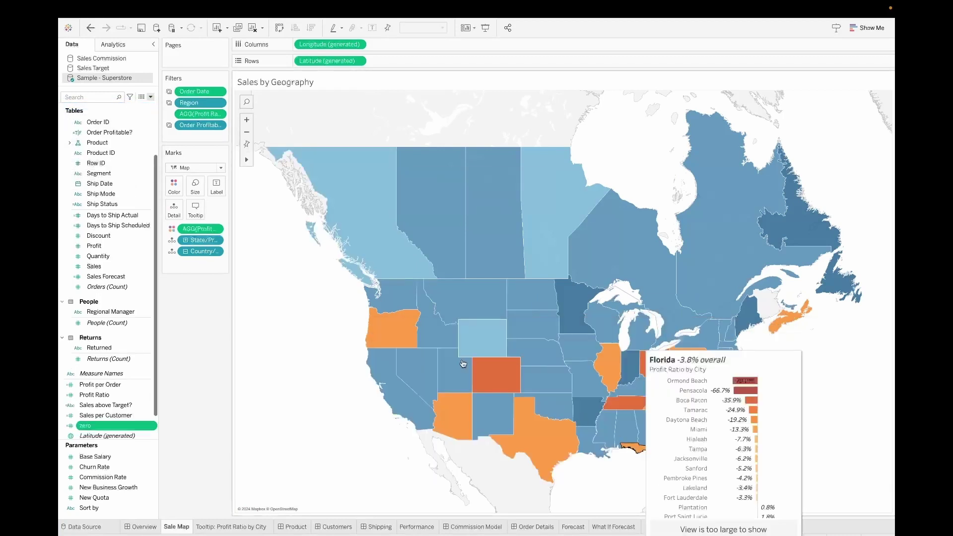
Create a calculated field named one with the formula 1
click(151, 97)
click(105, 107)
text(o)
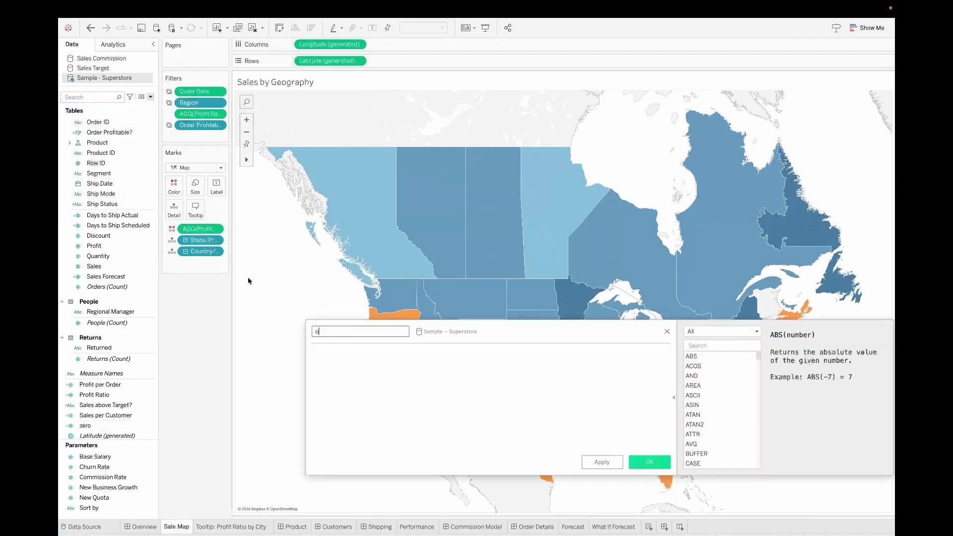
text(ne1)
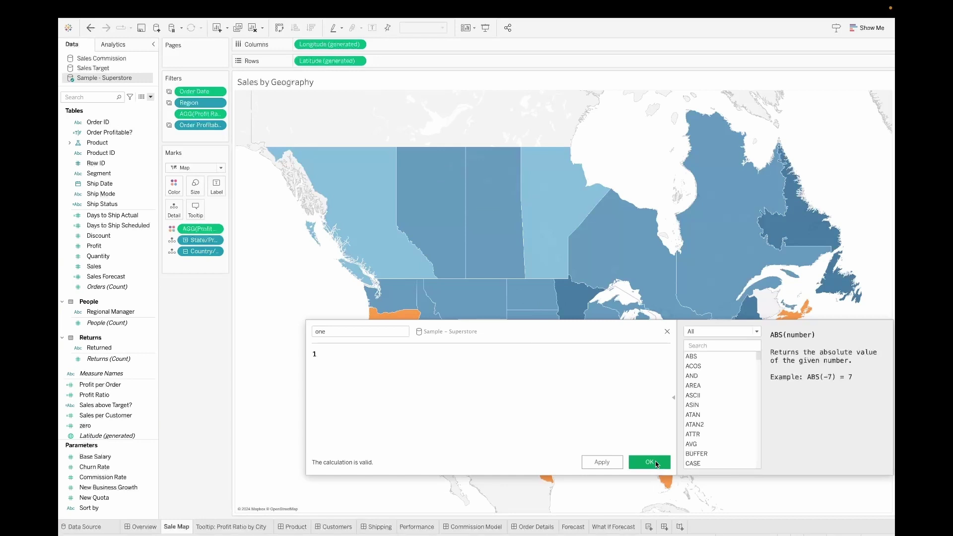
click(650, 462)
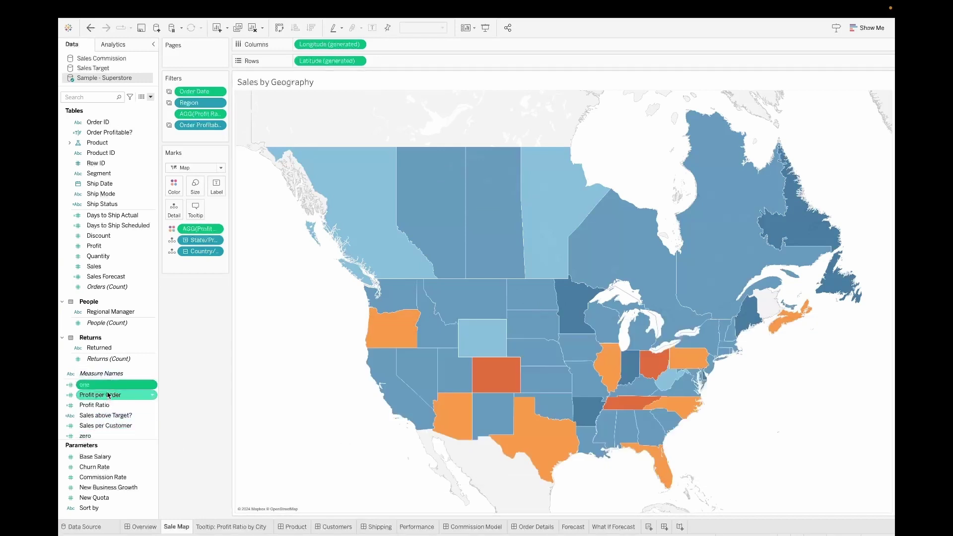
Create a parameter named 'zero/one parameter' with the Integer data type
click(151, 97)
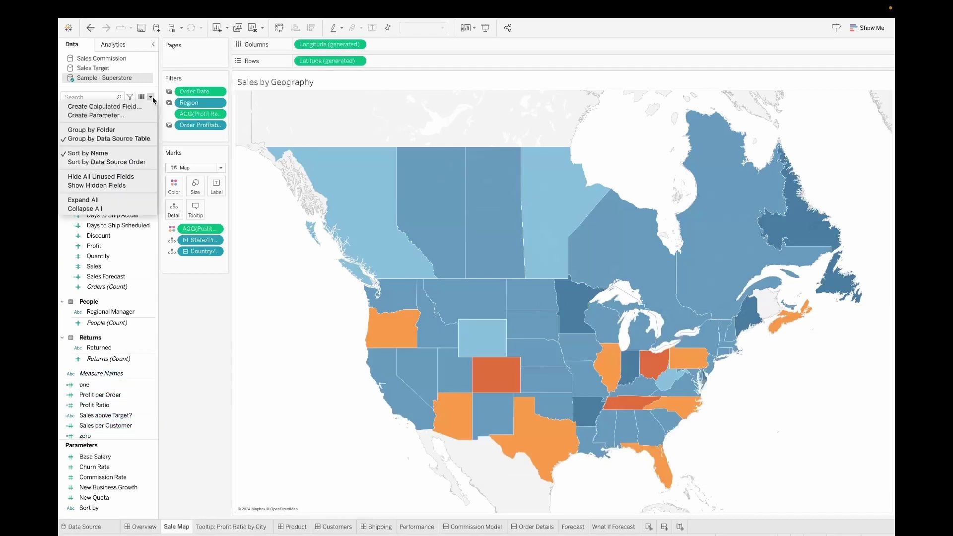
click(134, 116)
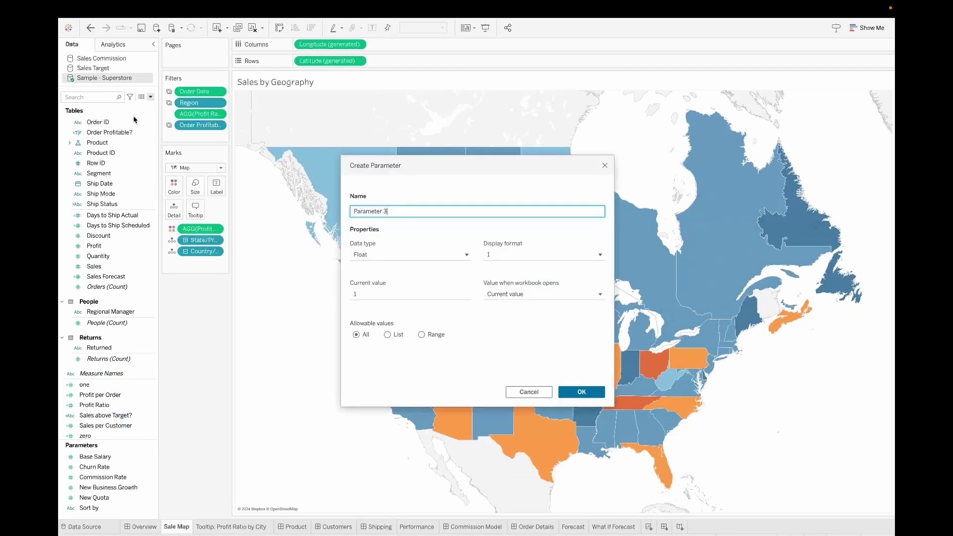
text(zero/one parameter)
key(Tab)
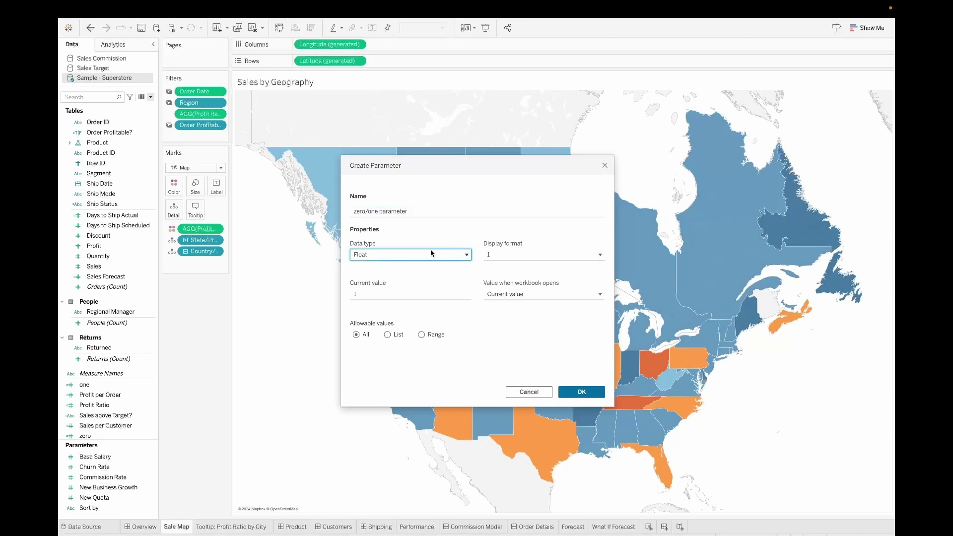
click(410, 253)
click(398, 279)
Limit its allowable values to a list of 0 and 1 and save the parameter
click(387, 335)
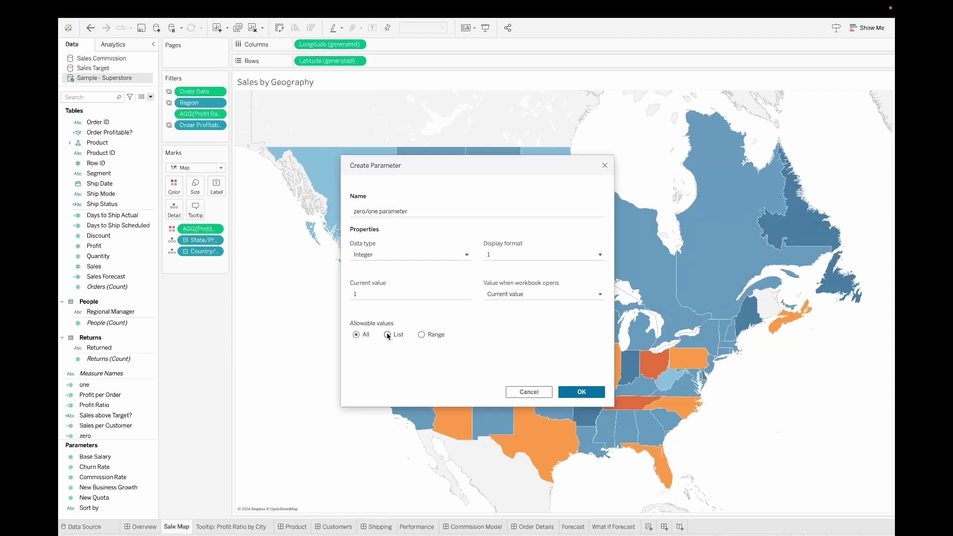
click(382, 365)
text(0)
key(Return)
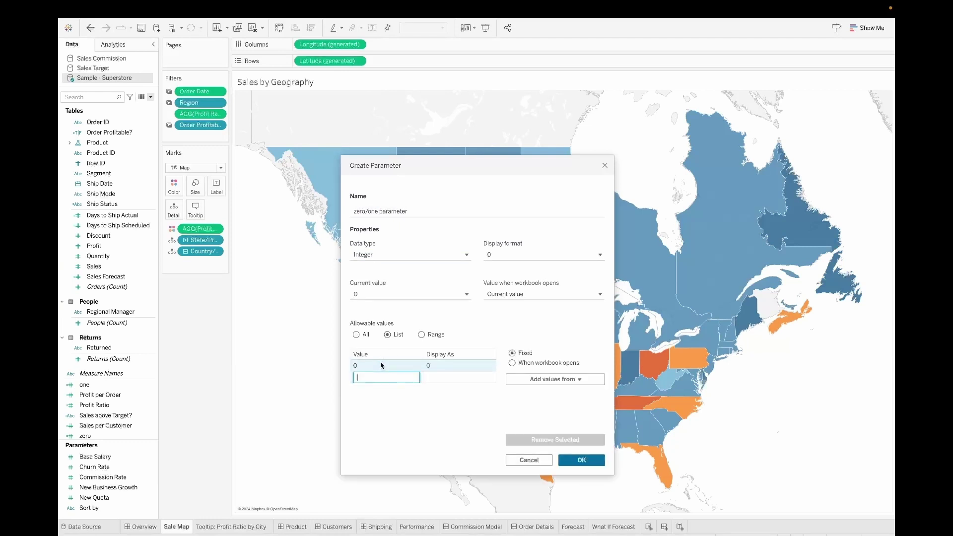
text(1)
key(Return)
click(598, 461)
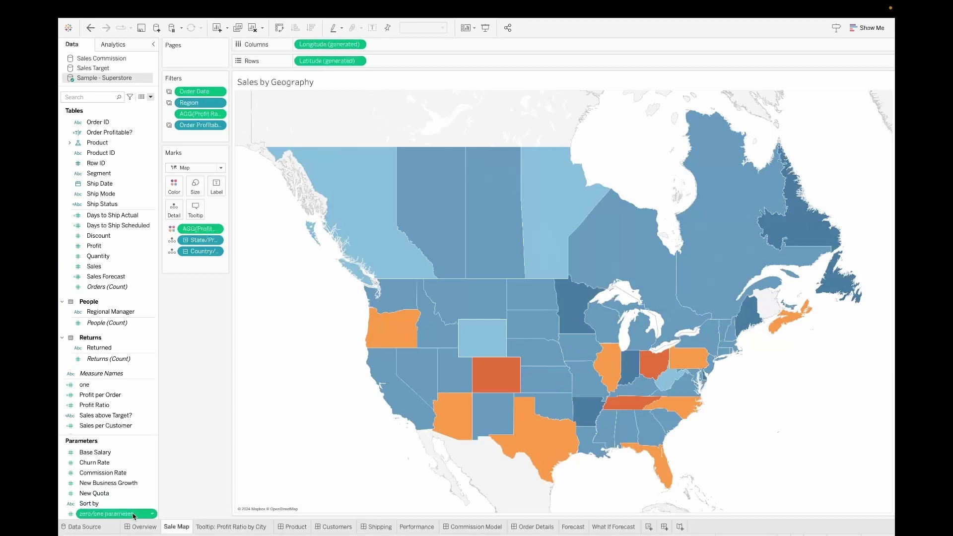
Add the one and zero fields to the Sale Map marks as Detail
click(150, 97)
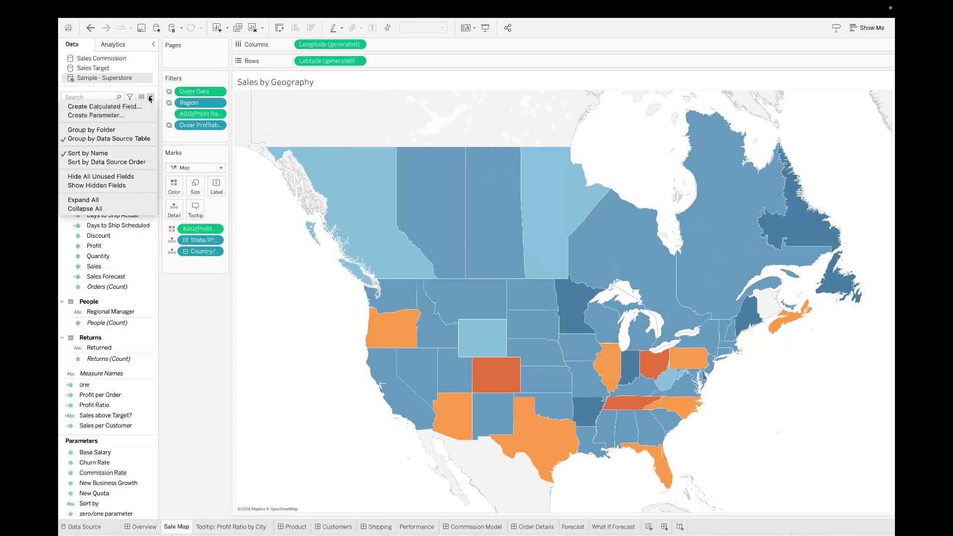
click(150, 98)
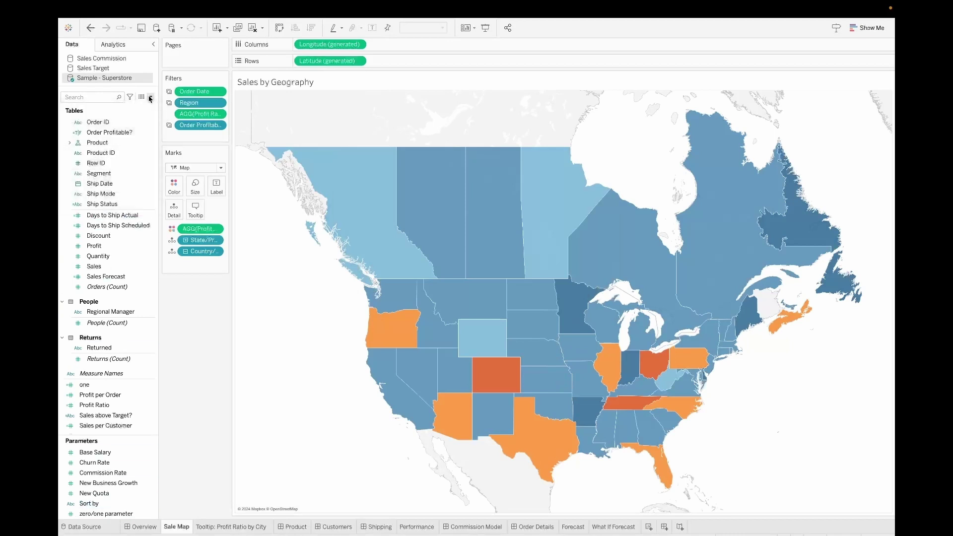
click(94, 385)
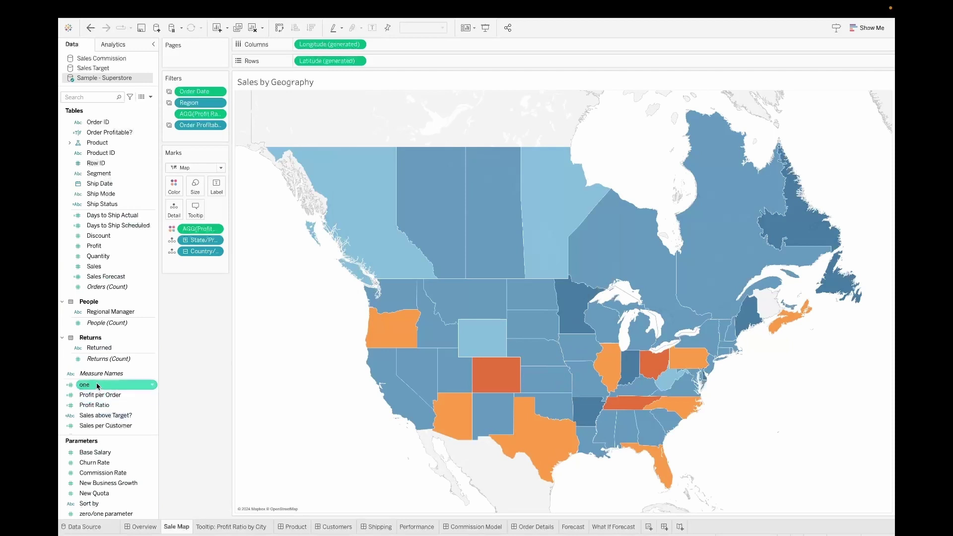
ctrl+click(99, 396)
scroll(102, 408, down, 2)
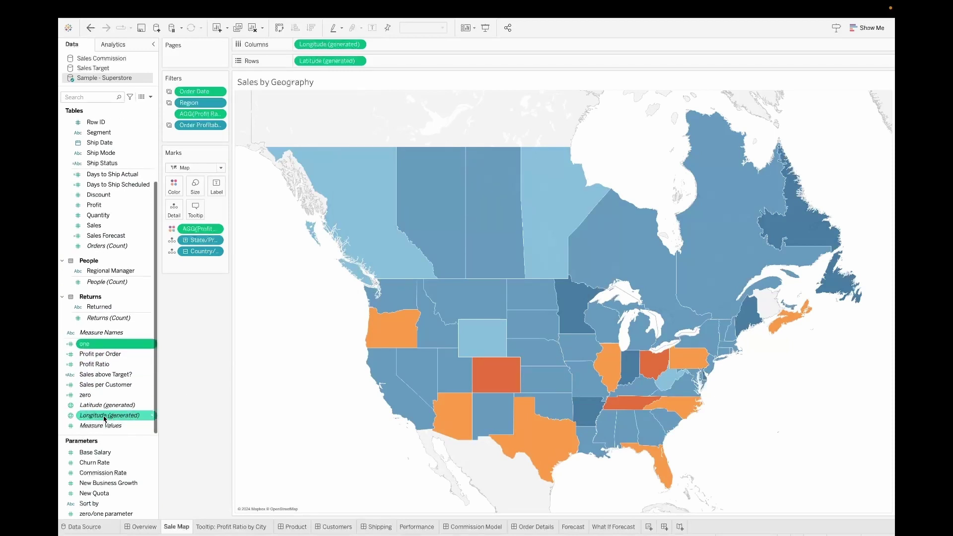
ctrl+click(92, 395)
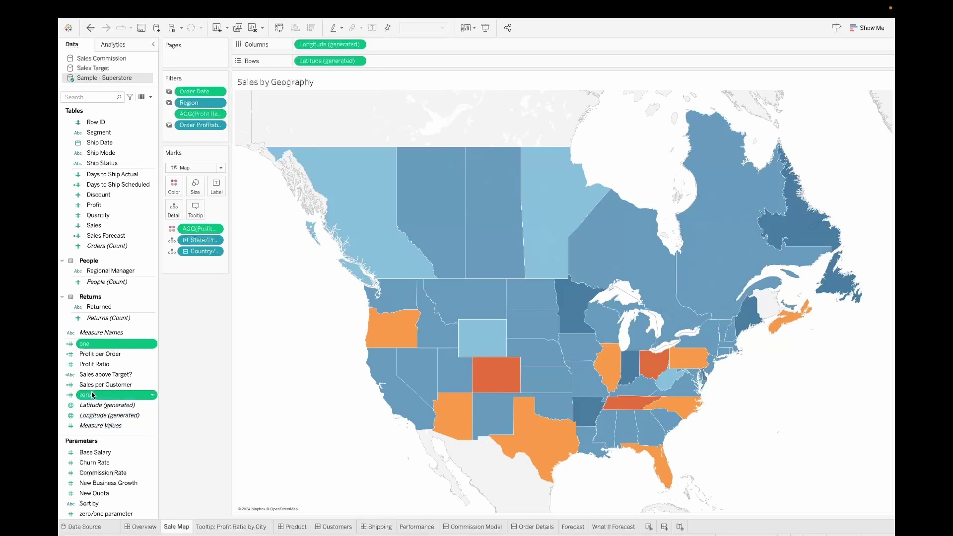
drag(93, 395, 174, 208)
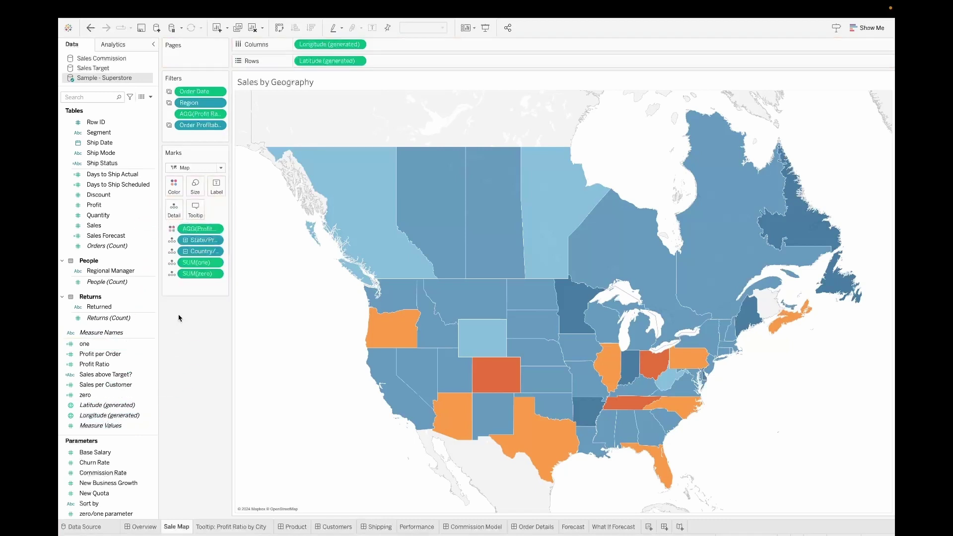
Aggregate the one and zero pills as Attribute, then show the Tooltip: Profit Ratio by City sheet
right_click(207, 264)
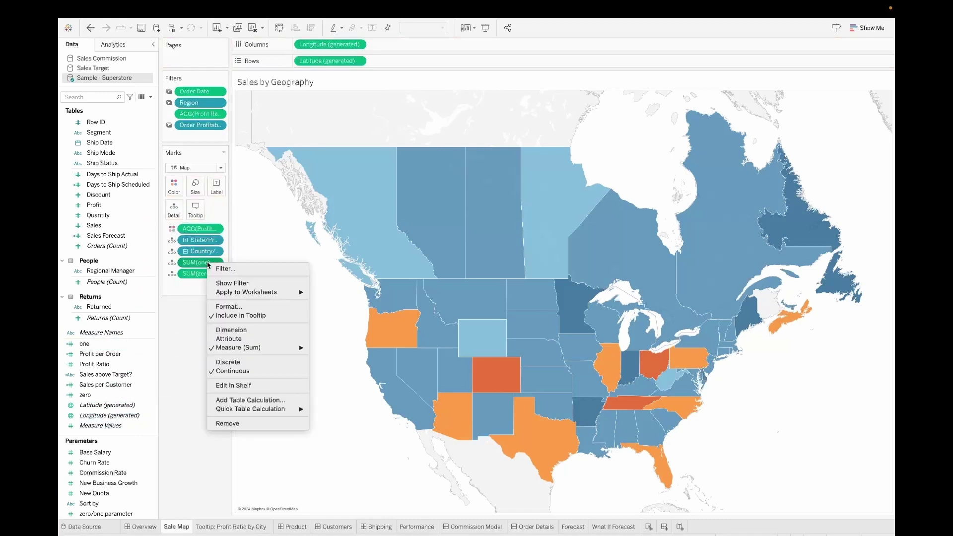
mouse_move(285, 348)
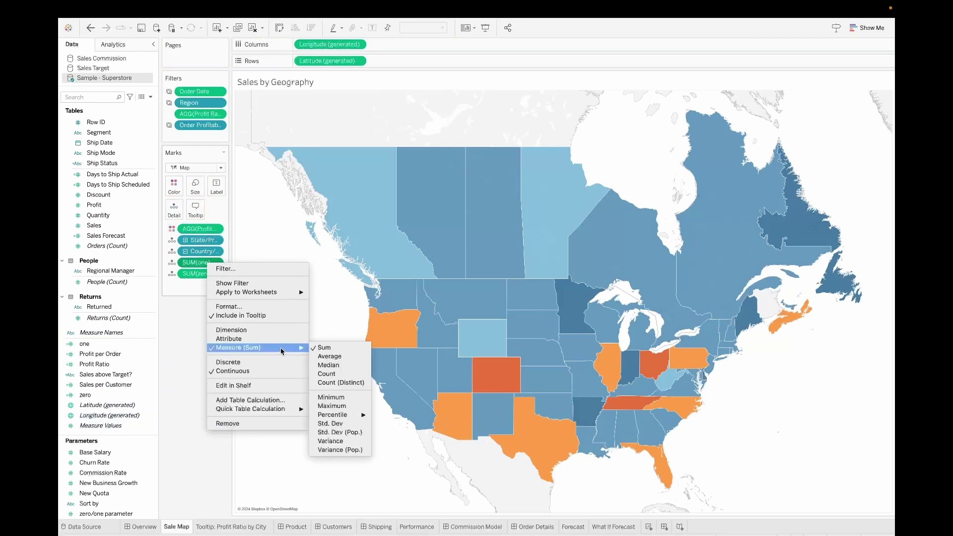
click(241, 342)
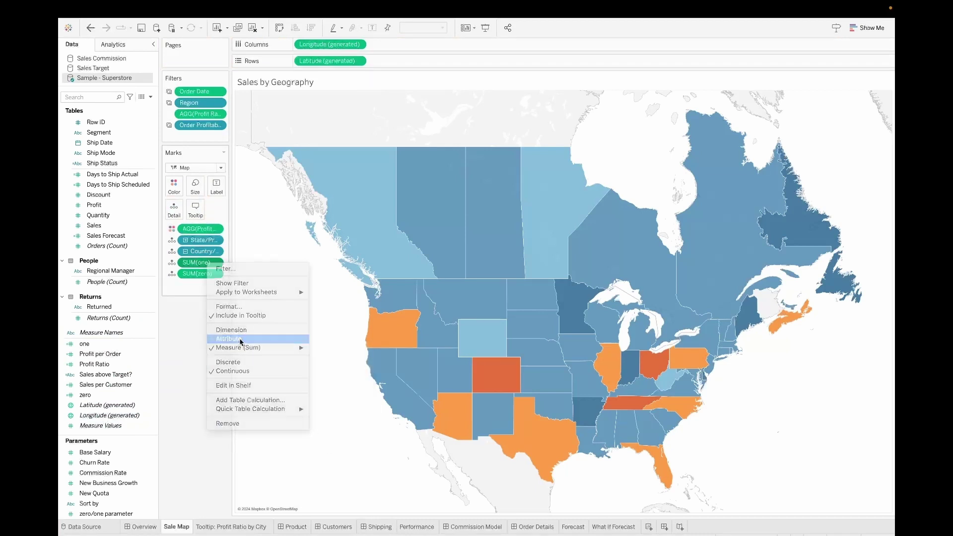
right_click(188, 277)
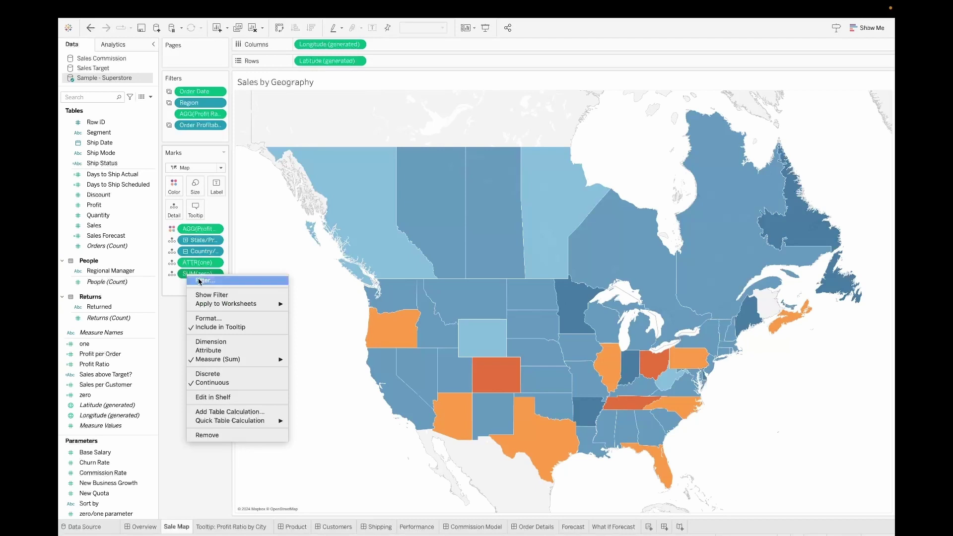
click(226, 351)
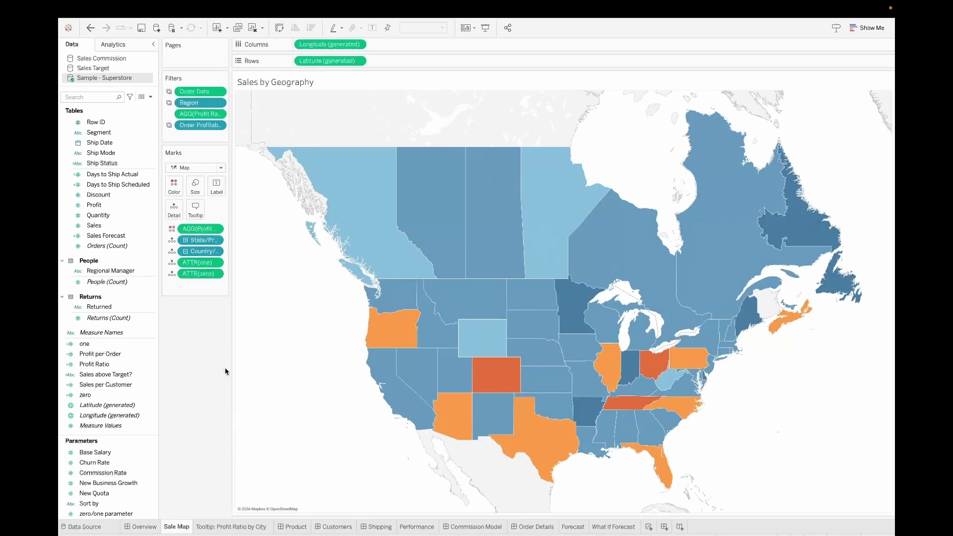
click(231, 528)
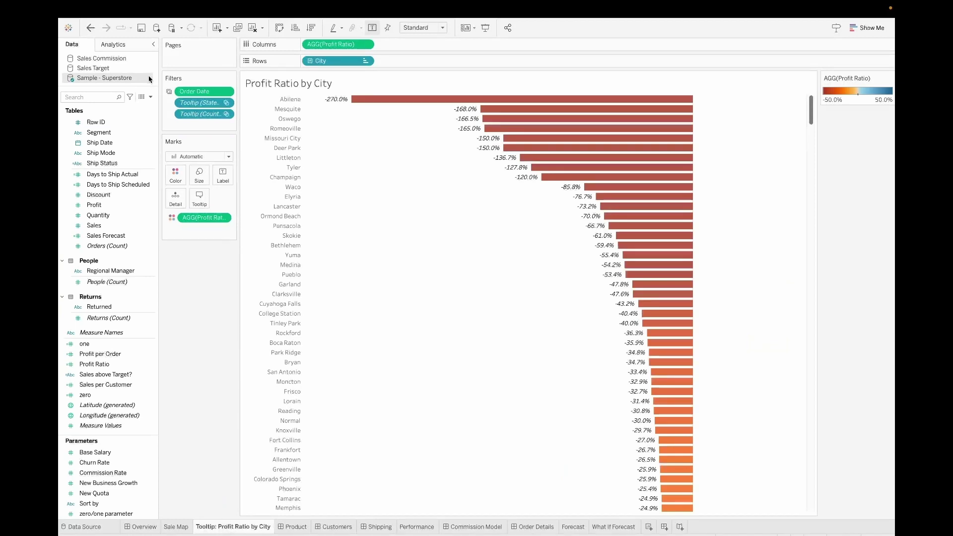
Create calculated field 'show/hide tooltip': IF [zero/one parameter]=1 THEN TRUE ELSE FALSE END
click(151, 98)
click(137, 108)
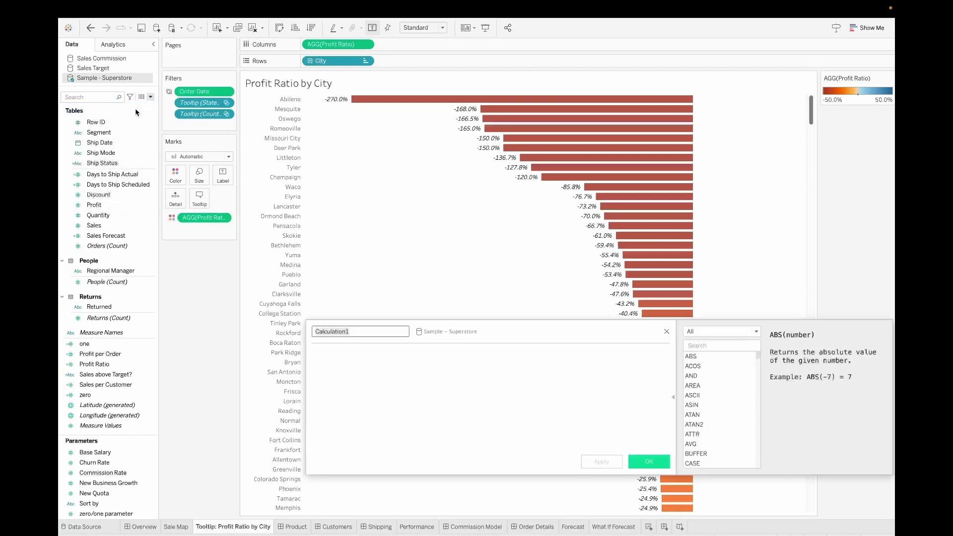
text(show/hide tooltip)
key(Tab)
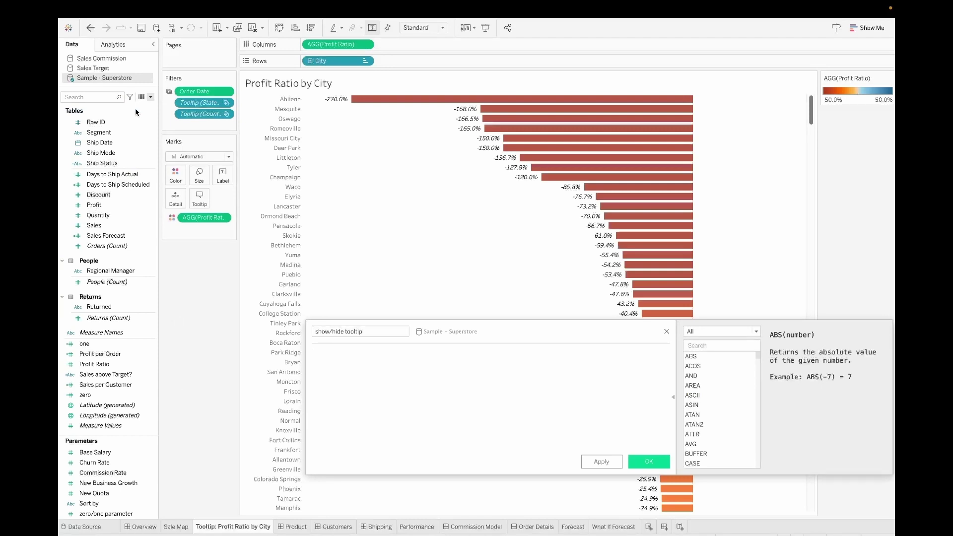
text(IF p)
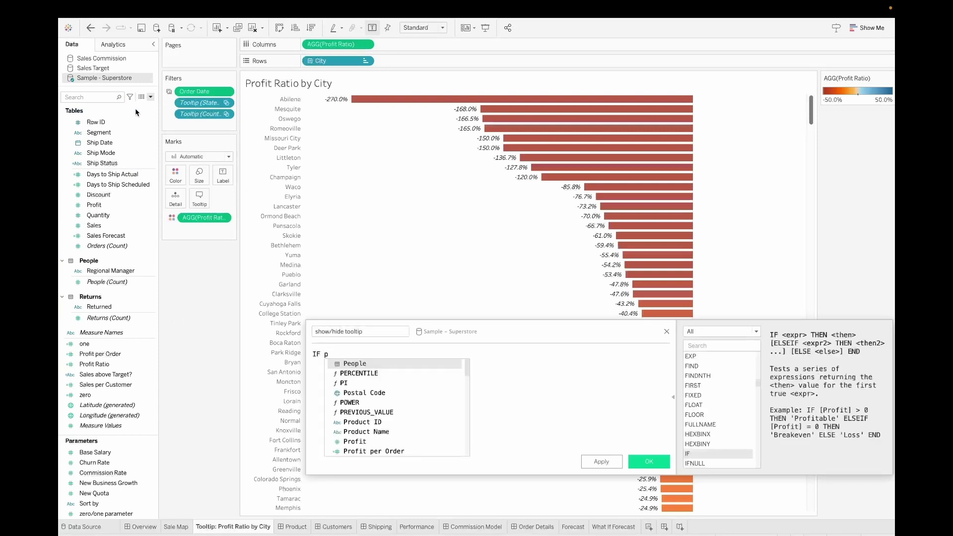
text(a)
key(Down)
key(Down)
key(Down)
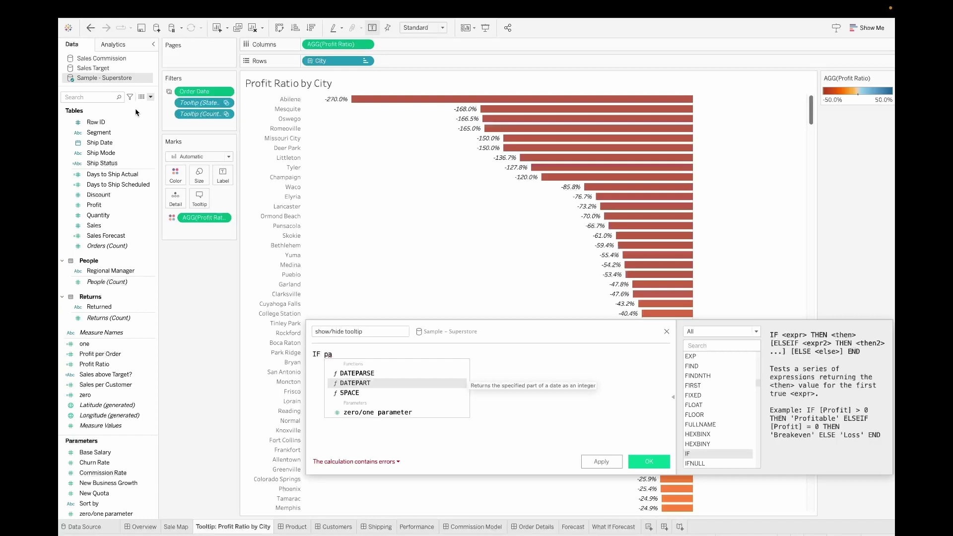
key(Return)
text(=)
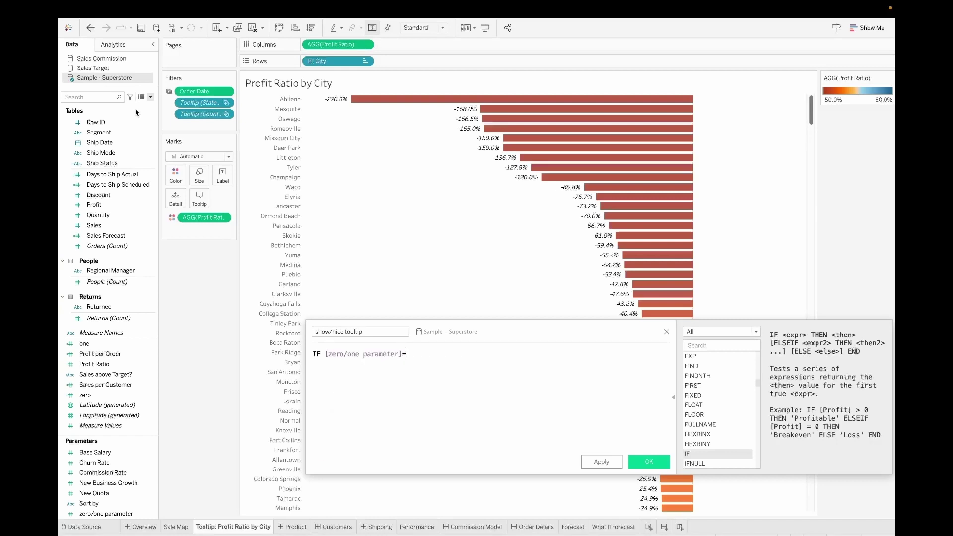
text(1 the)
text(n)
text( TRUE )
text(ELSE FA)
text(LSE)
key(Return)
text(END)
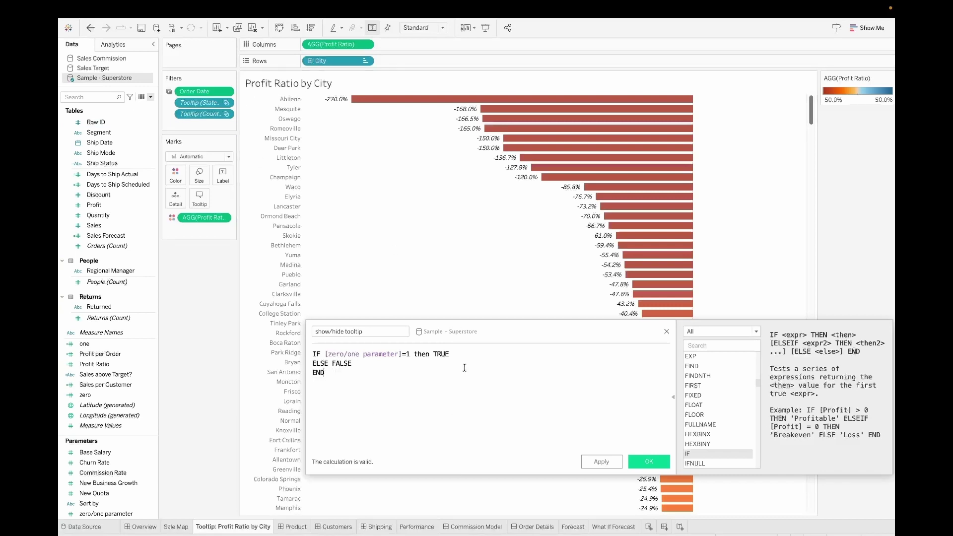
click(650, 463)
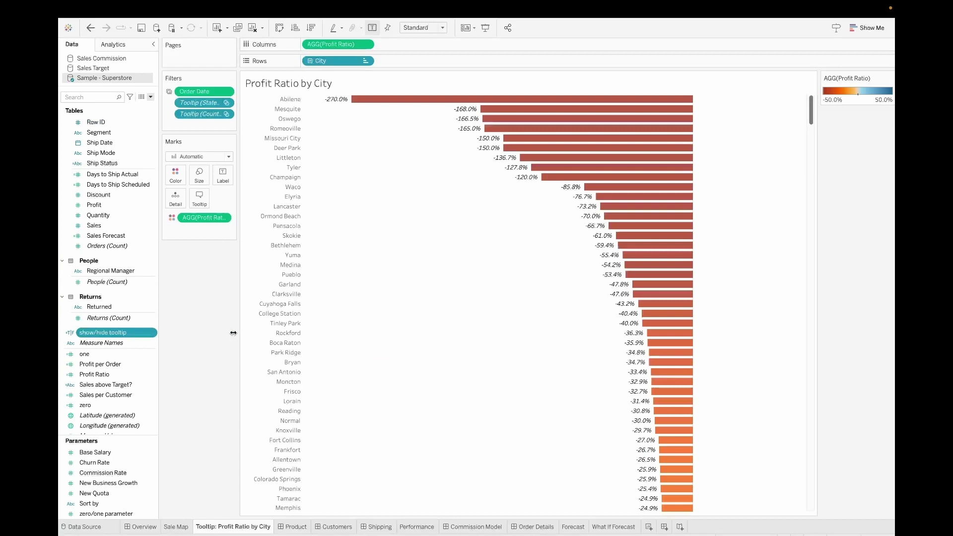
Filter the city chart on show/hide tooltip, keeping only the custom value True
drag(113, 333, 218, 126)
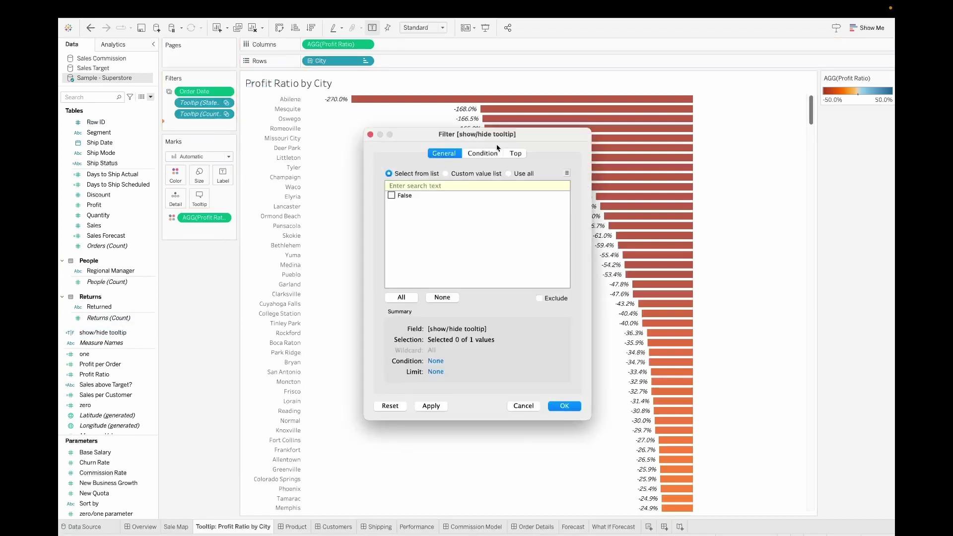
click(456, 174)
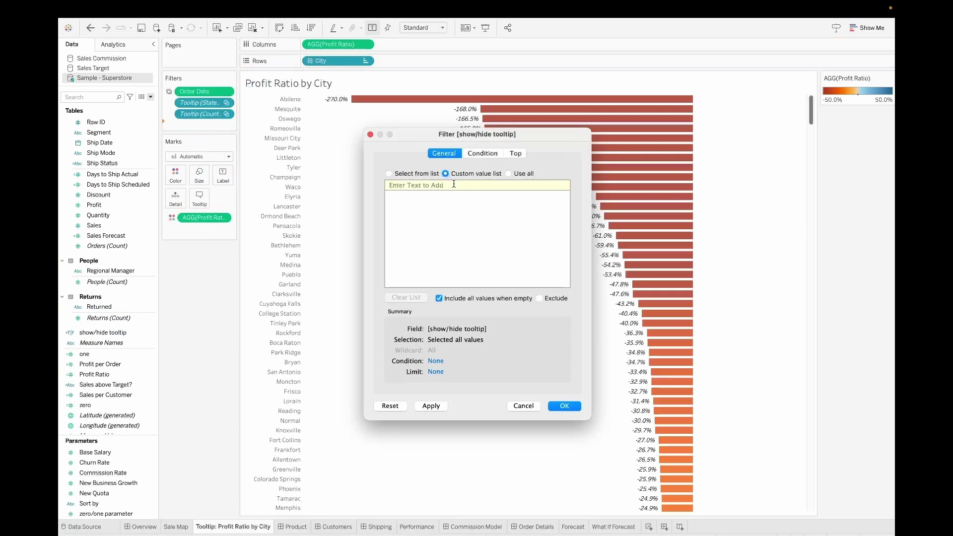
text(True)
click(565, 186)
click(563, 406)
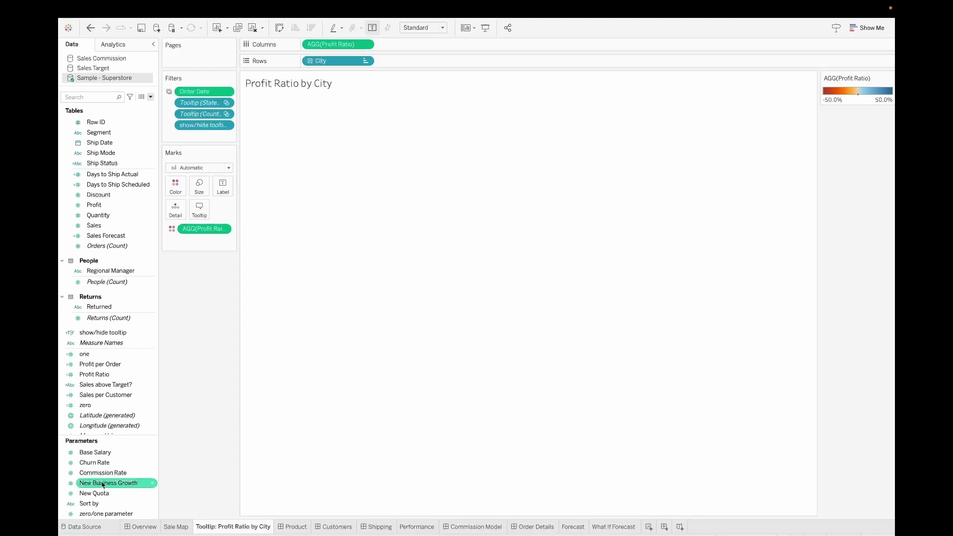
Show the zero/one parameter control and test it at 1, 0, then back to 1
right_click(107, 515)
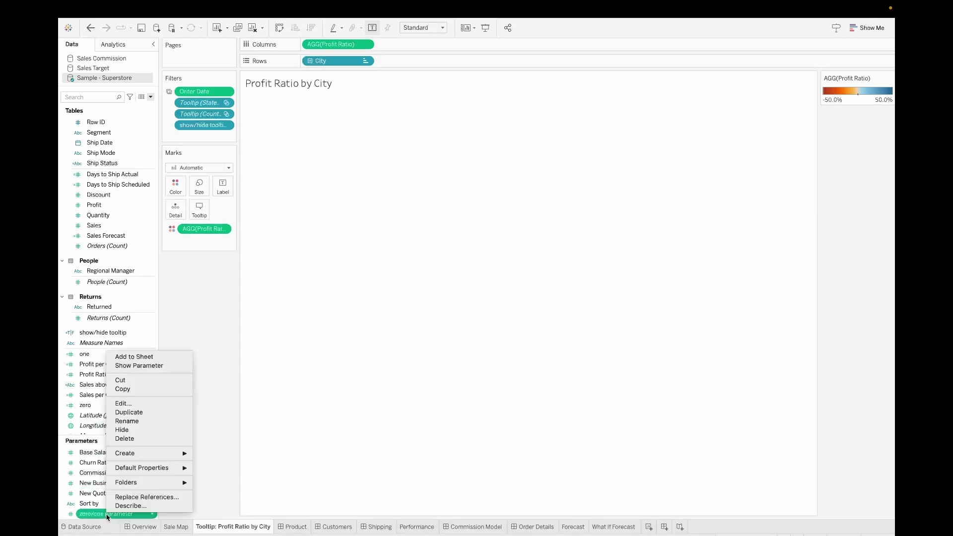
click(139, 365)
click(854, 129)
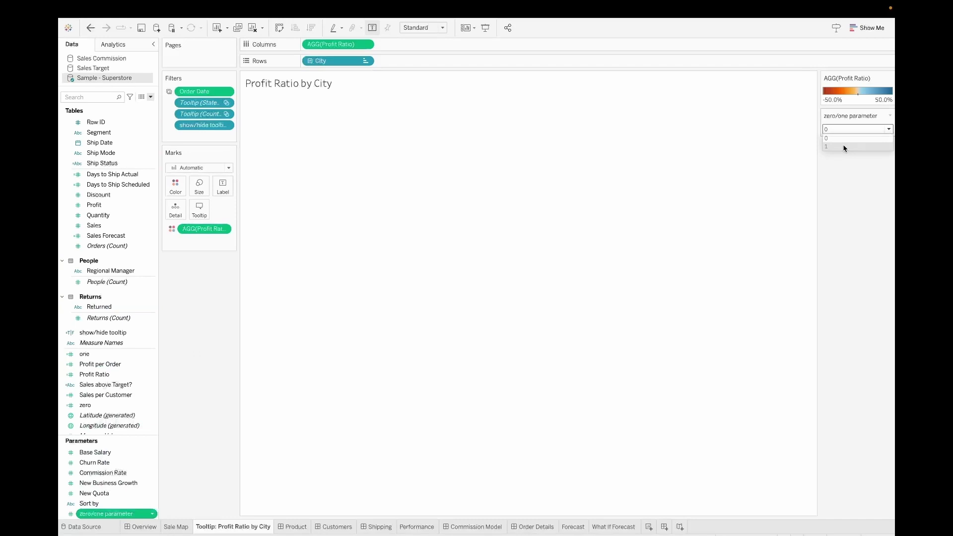
click(844, 147)
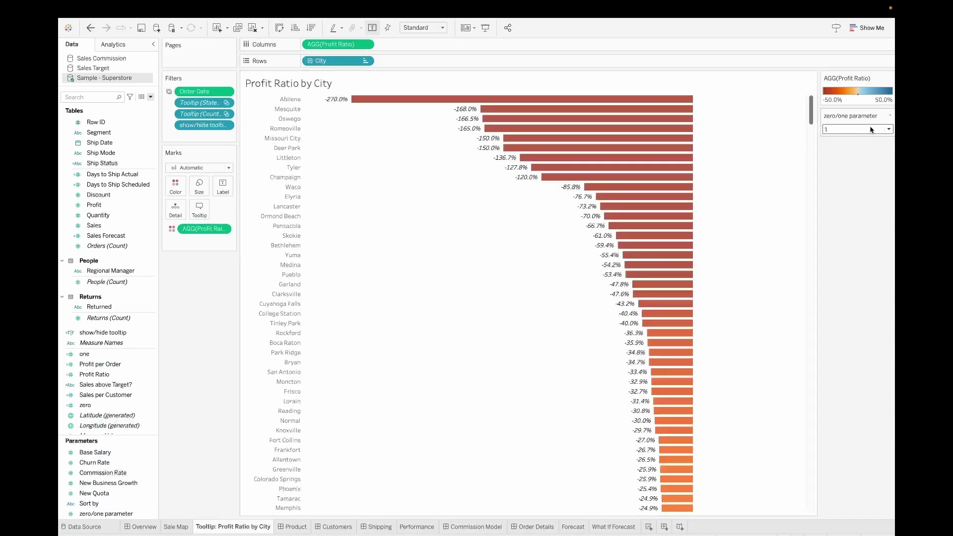
click(872, 130)
click(852, 136)
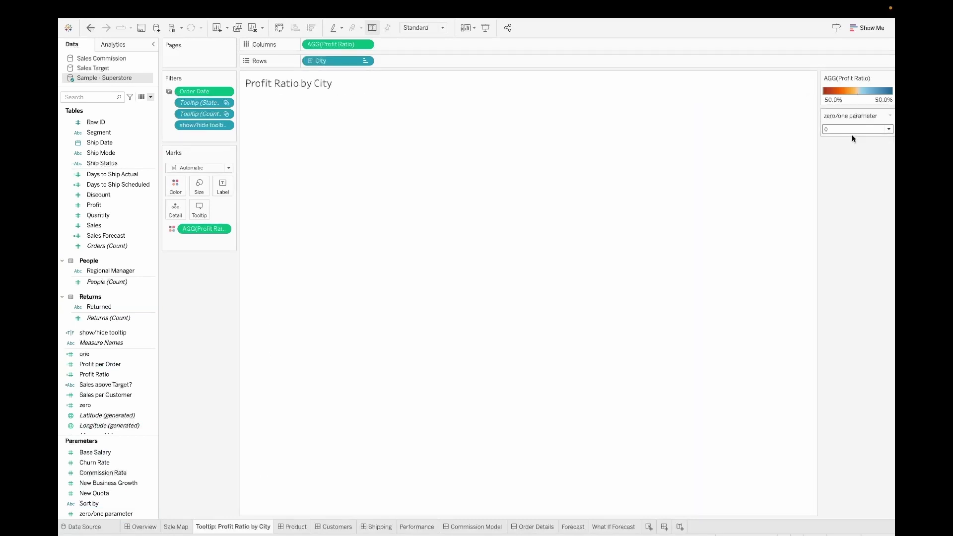
click(850, 130)
click(847, 148)
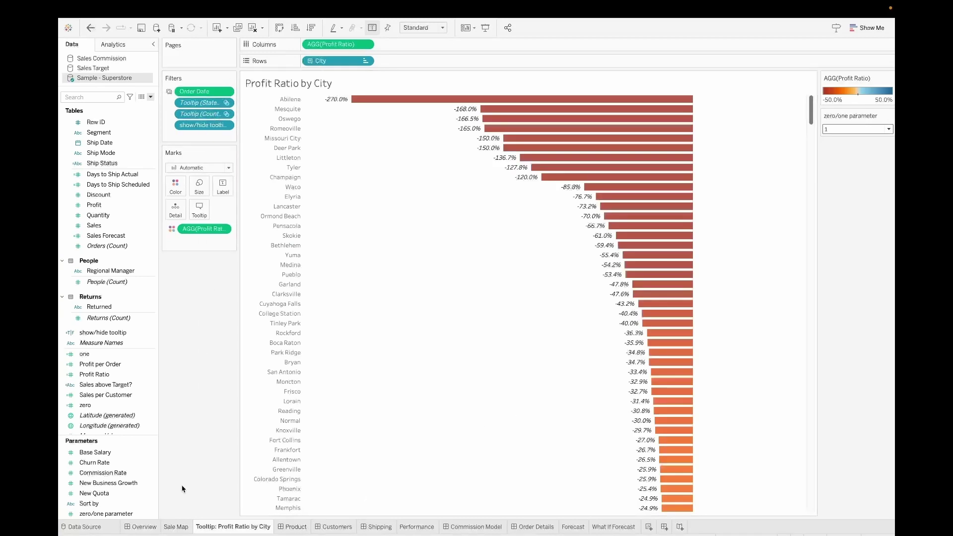
click(177, 527)
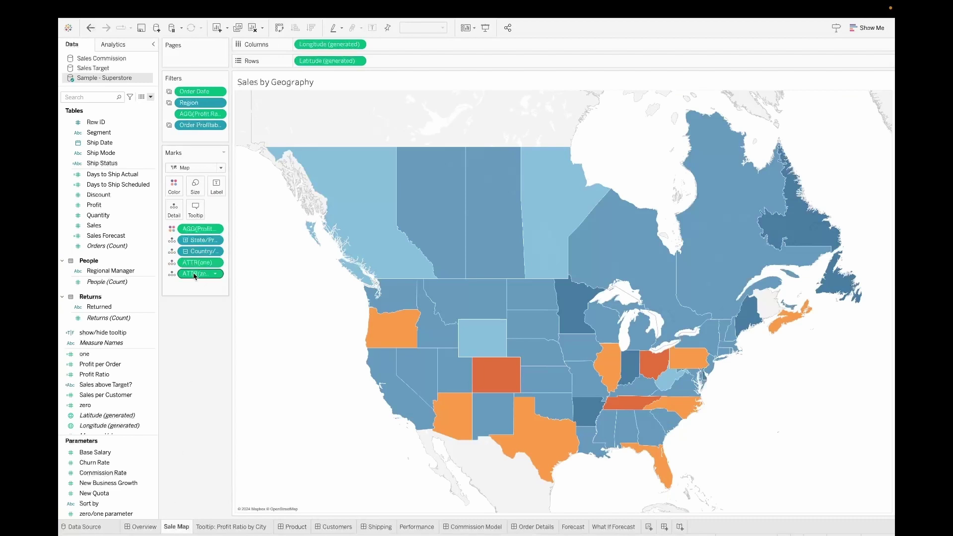
Switch to the Overview dashboard and open Dashboard > Actions
click(152, 529)
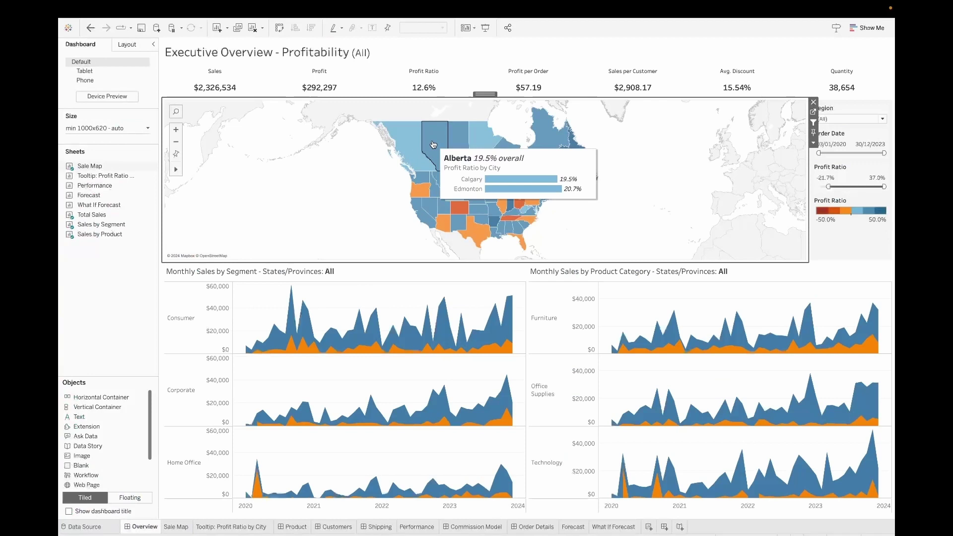
mouse_move(179, 3)
click(213, 10)
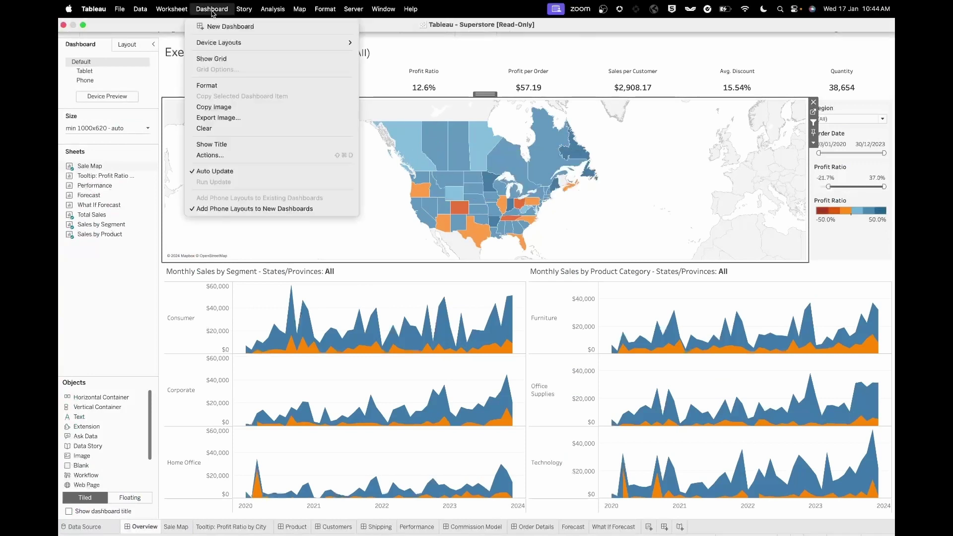
click(214, 155)
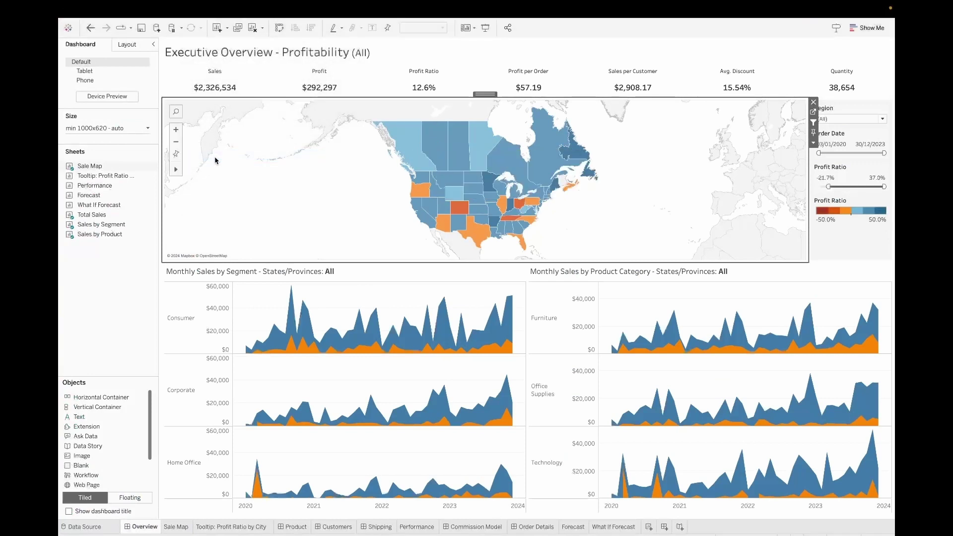
Add a Change Parameter action from Sale Map only, setting zero/one parameter from ATTR(zero)
click(381, 347)
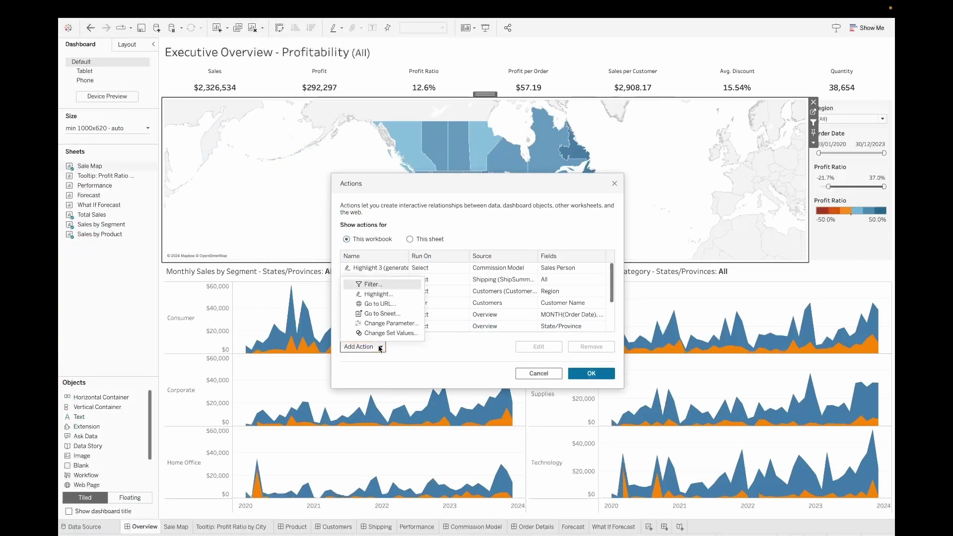
click(392, 324)
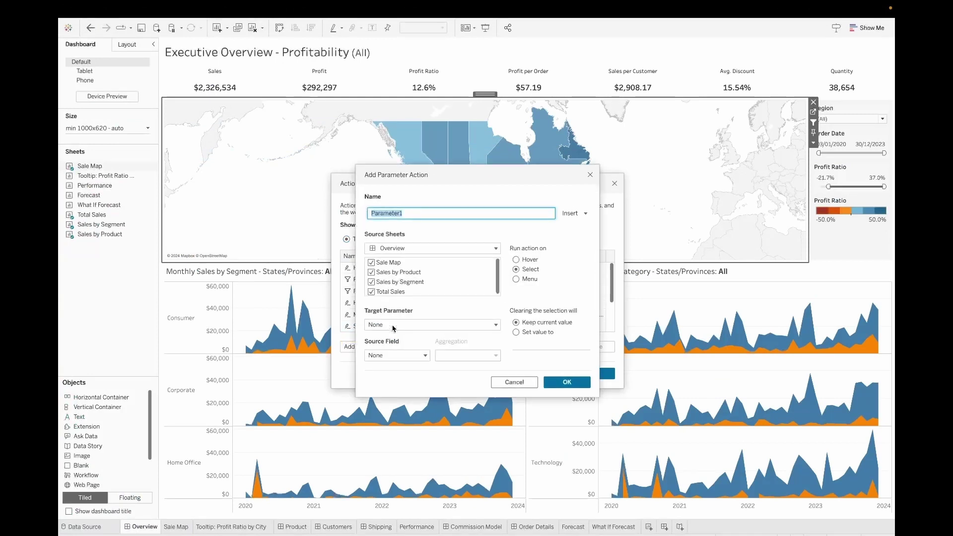
click(391, 266)
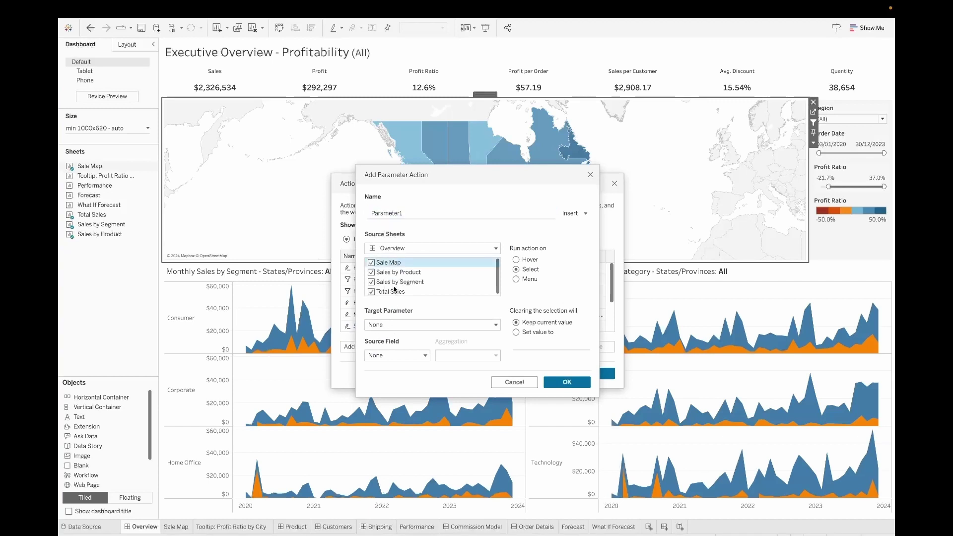
shift+click(394, 289)
click(396, 264)
click(372, 262)
click(403, 326)
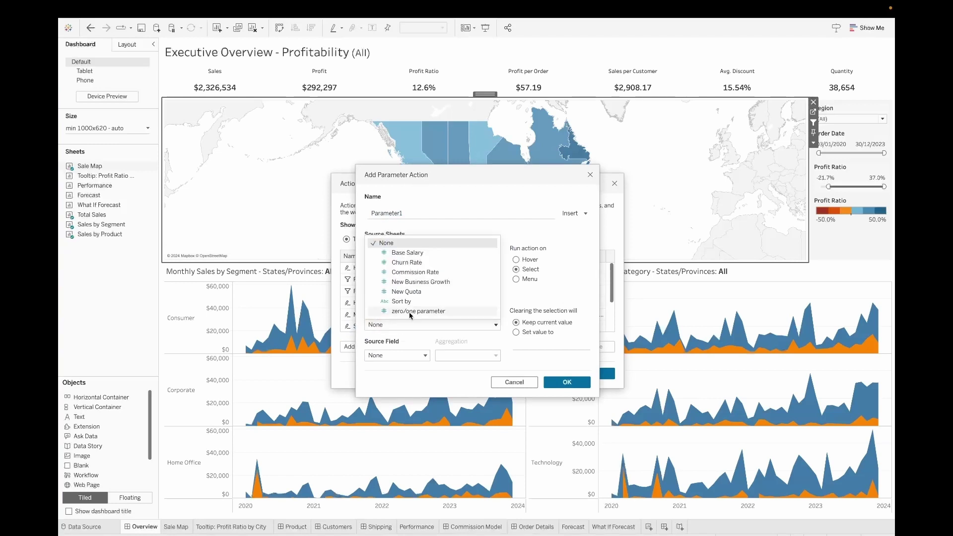
click(410, 312)
click(393, 356)
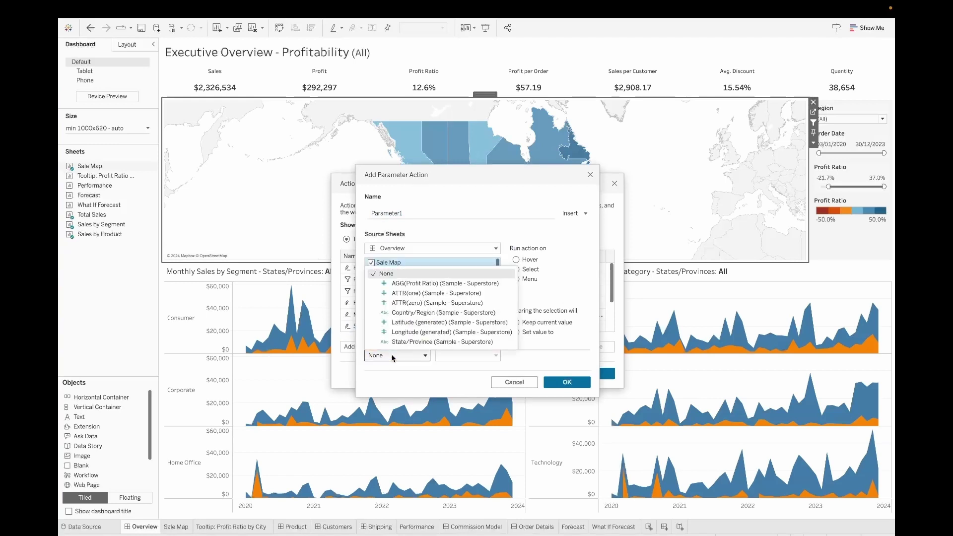
click(418, 303)
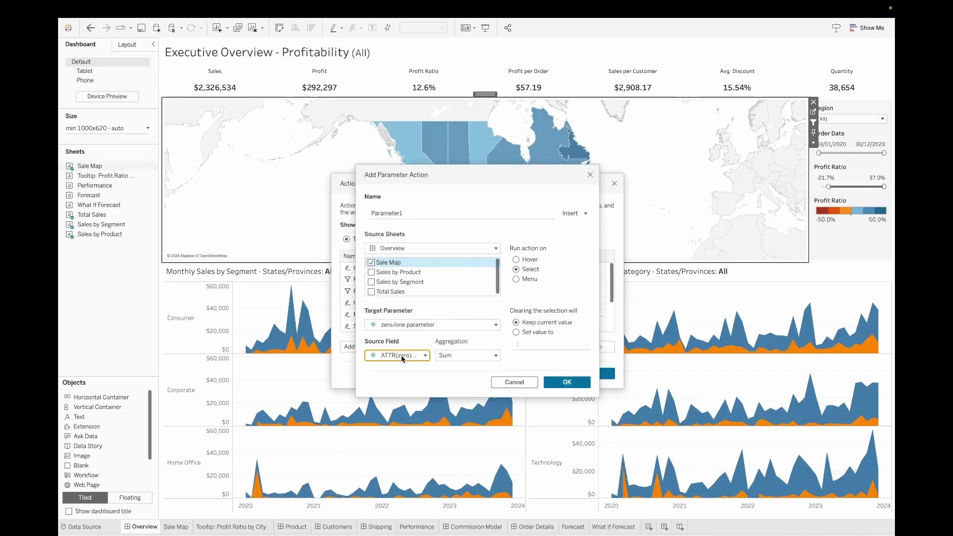
Run it on hover with aggregation None, name it 'parameter action for zero', and save
click(517, 260)
click(460, 356)
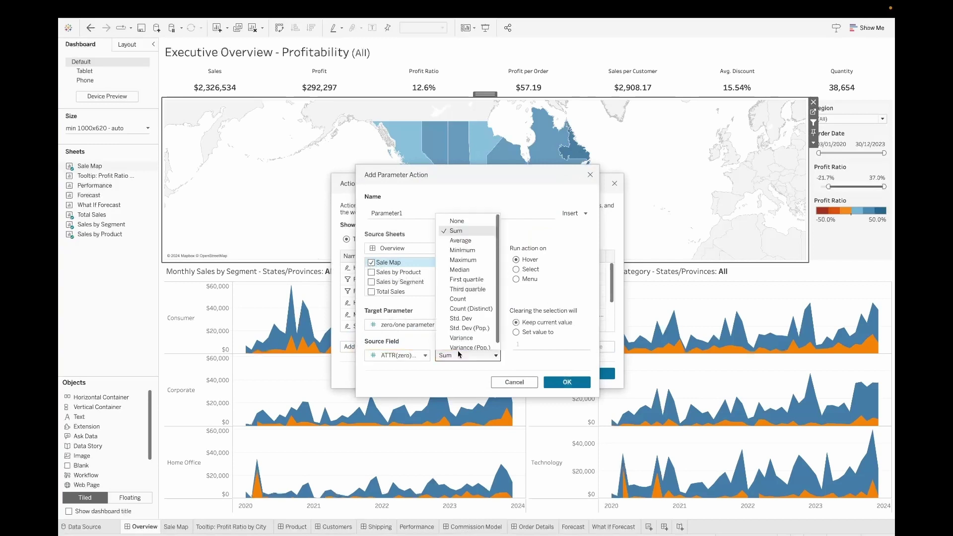
click(466, 222)
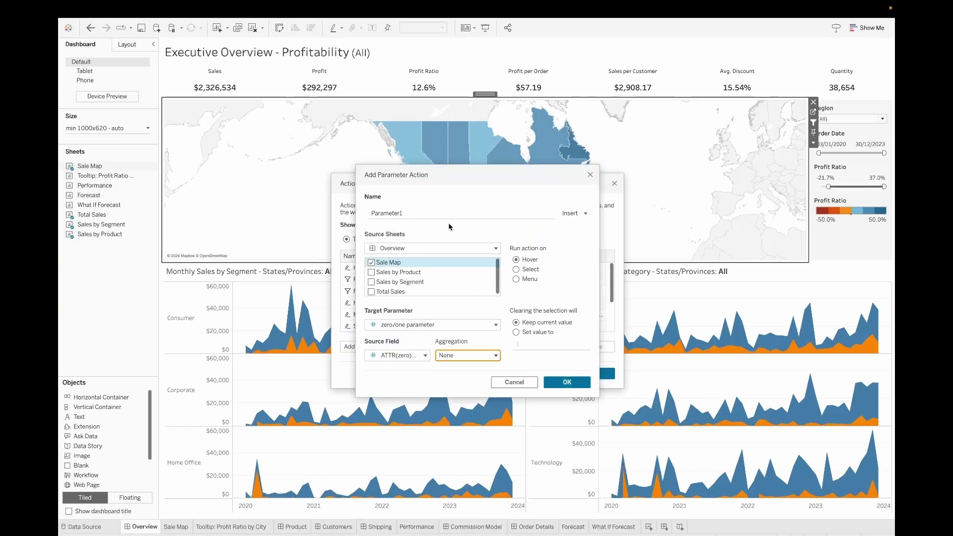
click(436, 214)
click(436, 214)
key(ctrl+a)
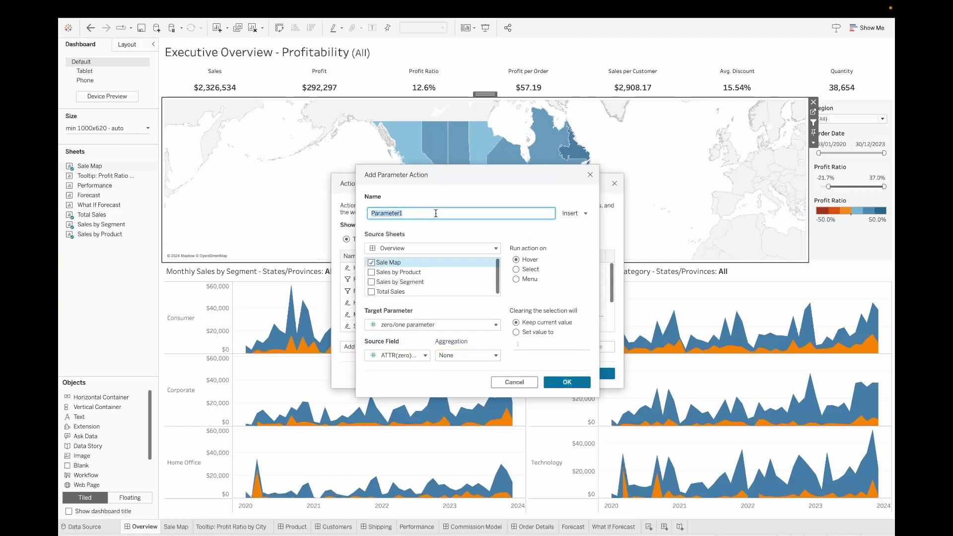
text(z)
key(BackSpace)
key(BackSpace)
key(BackSpace)
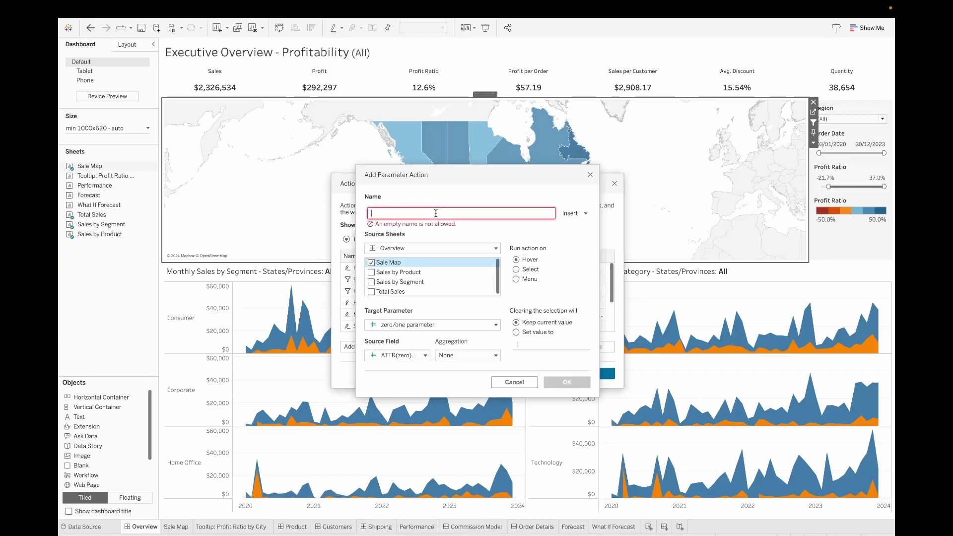
text(param)
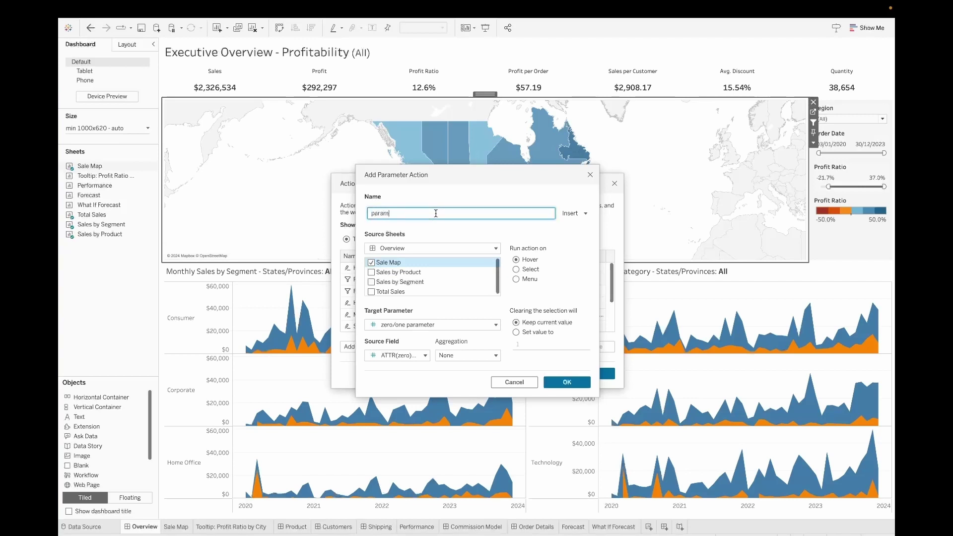
text(eter action for zero)
click(561, 382)
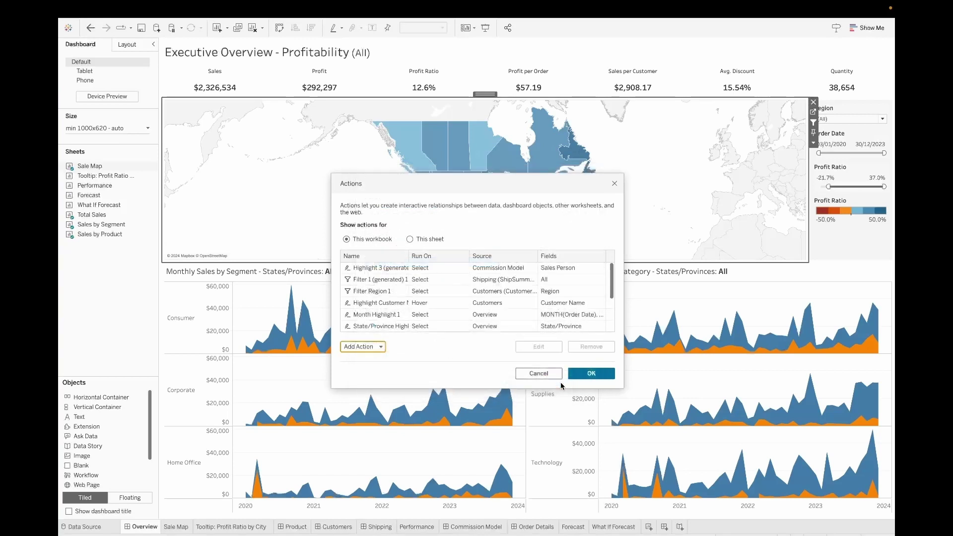
Add a second Change Parameter action, renamed, with Sale Map as its only source sheet
click(347, 346)
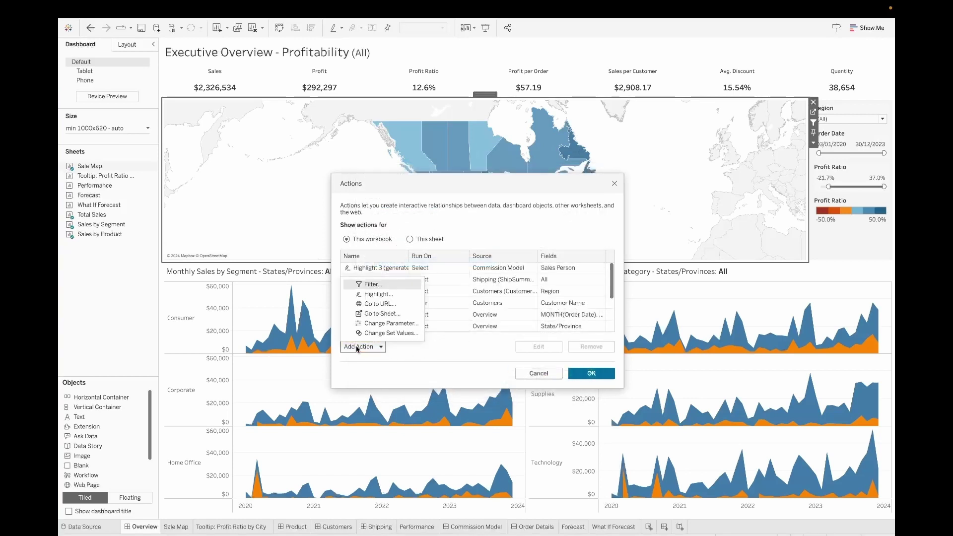
click(395, 325)
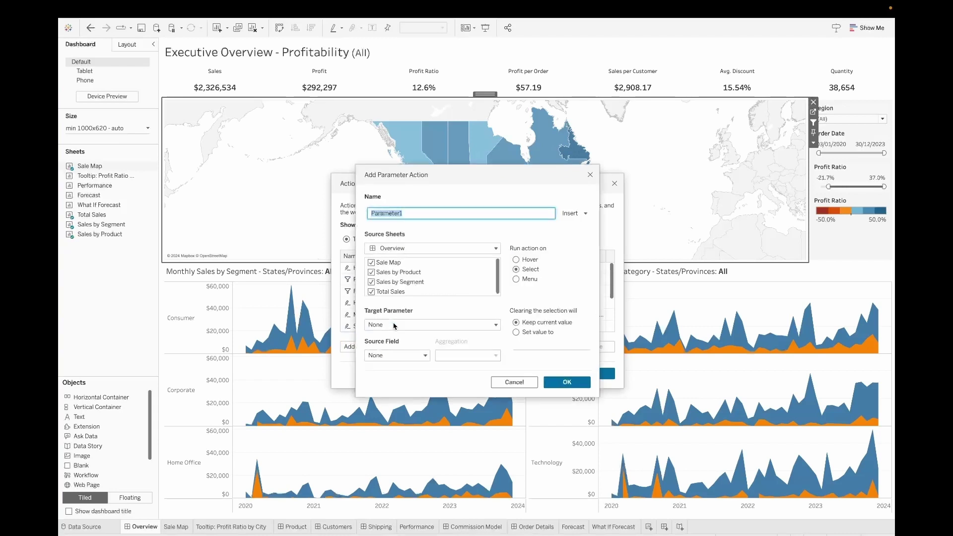
key(End)
key(BackSpace)
drag(397, 262, 393, 293)
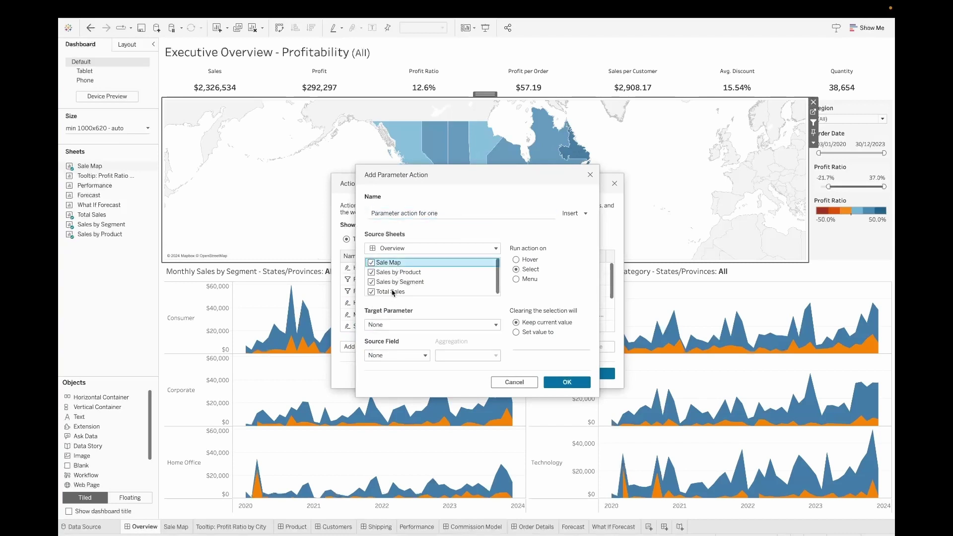
click(371, 263)
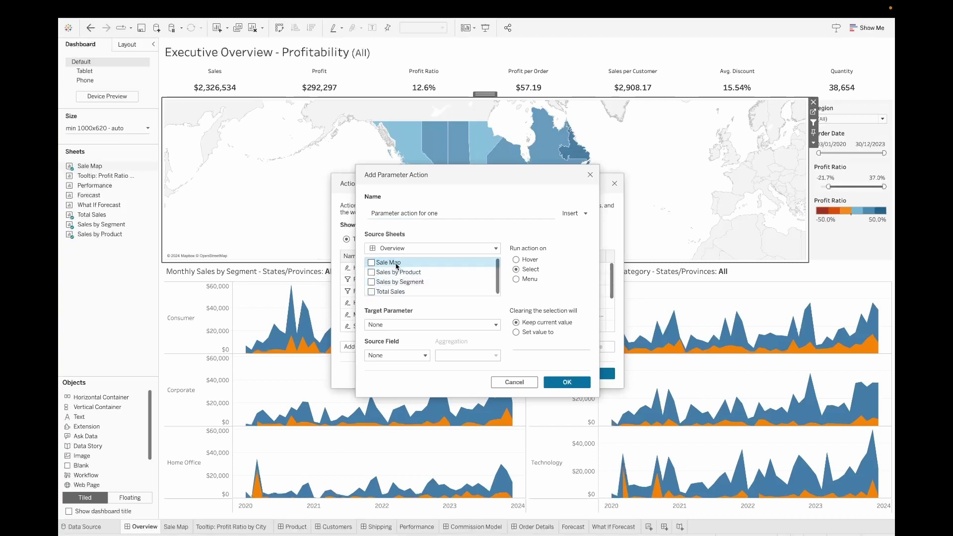
Target zero/one parameter from ATTR(one) with aggregation None, then save and close Actions
click(420, 325)
click(418, 312)
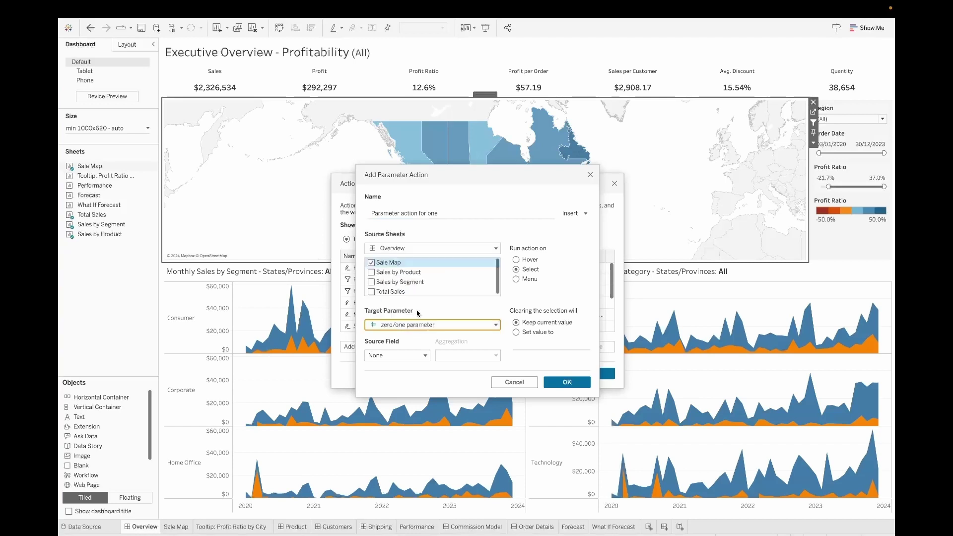
click(401, 354)
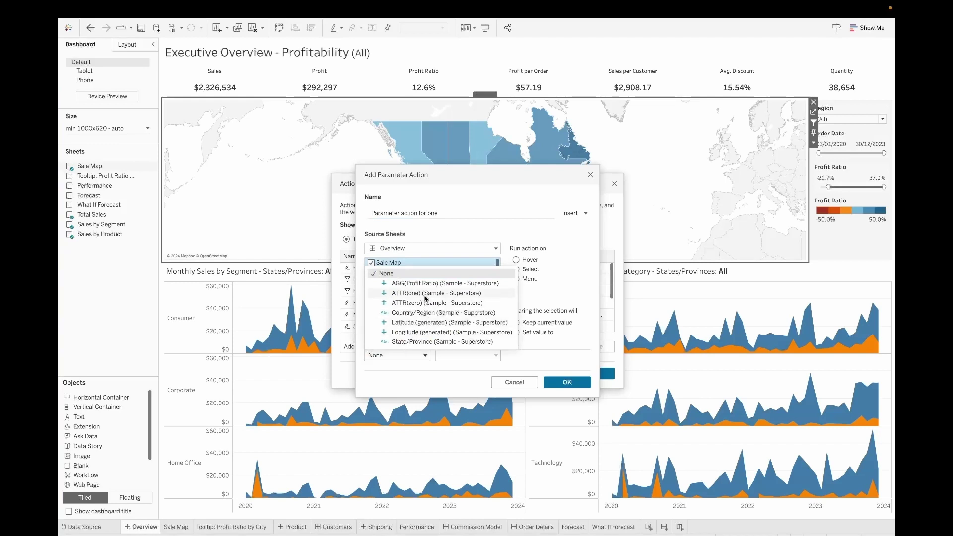
click(426, 294)
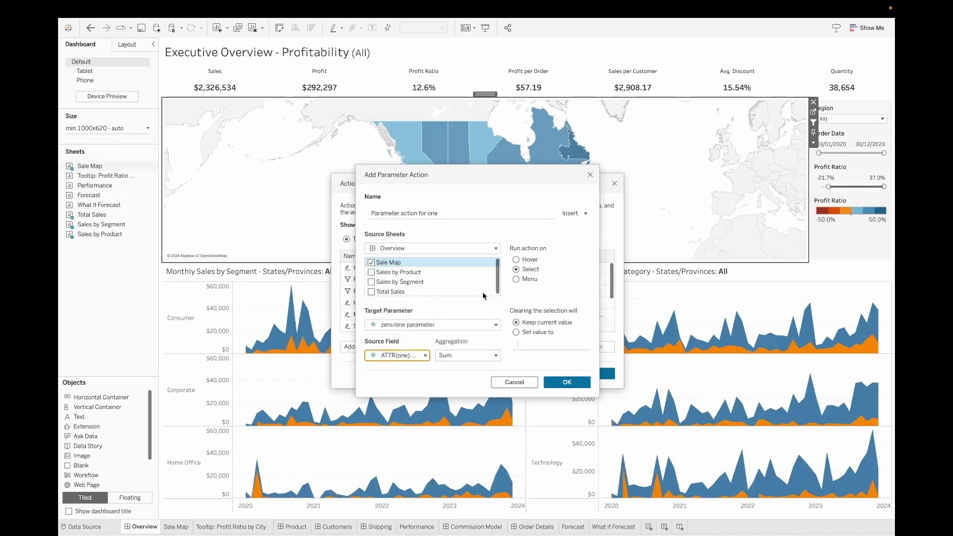
click(468, 356)
click(463, 221)
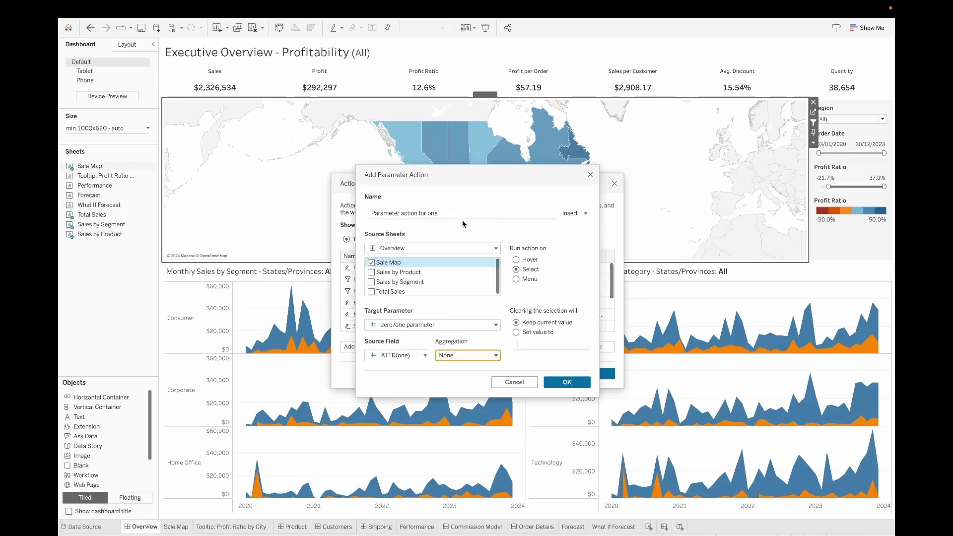
click(564, 381)
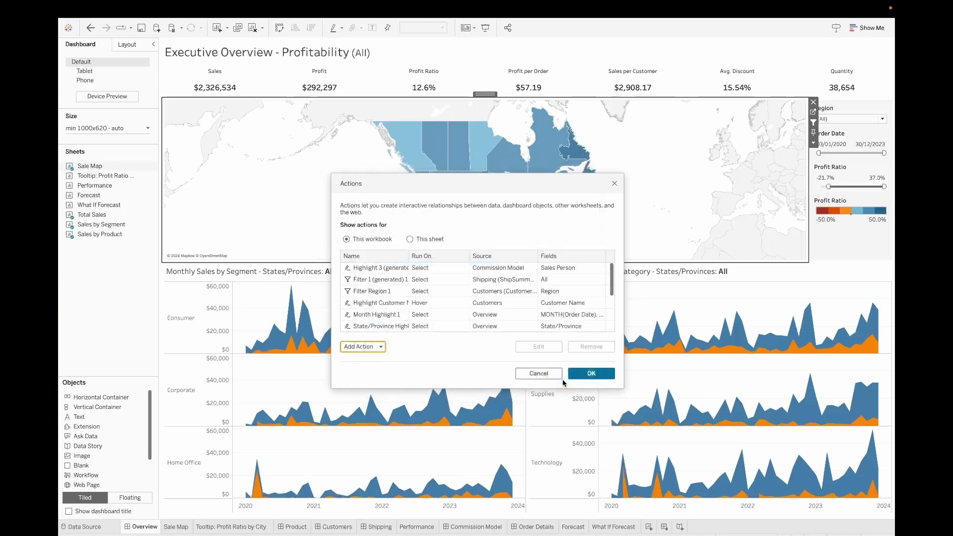
click(575, 375)
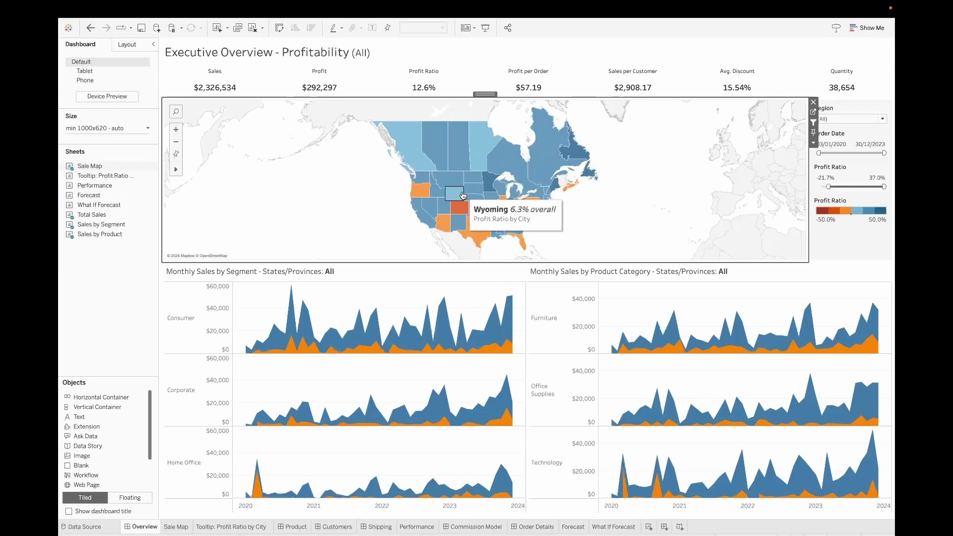
Test the tooltip by selecting and clearing Alberta, Quebec and Illinois, then open Sale Map
click(444, 149)
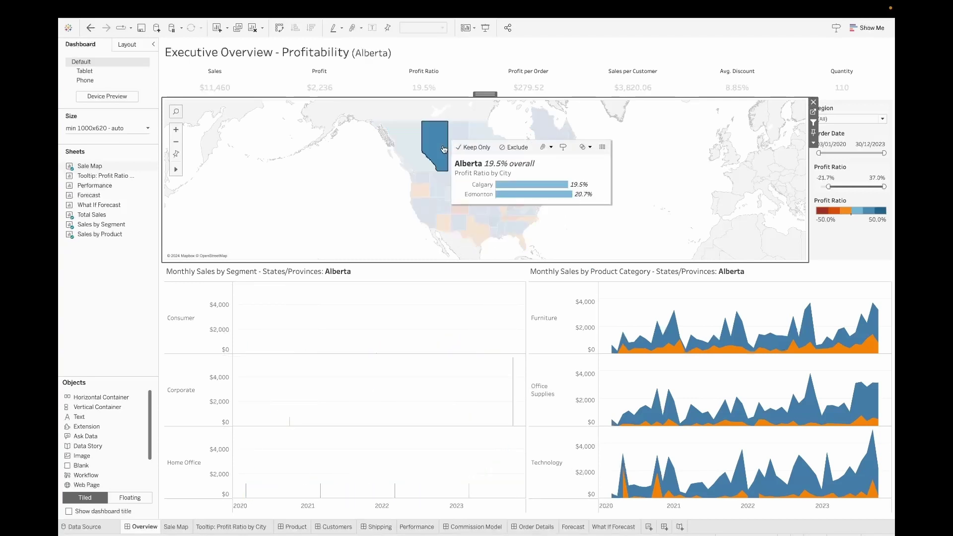
click(444, 149)
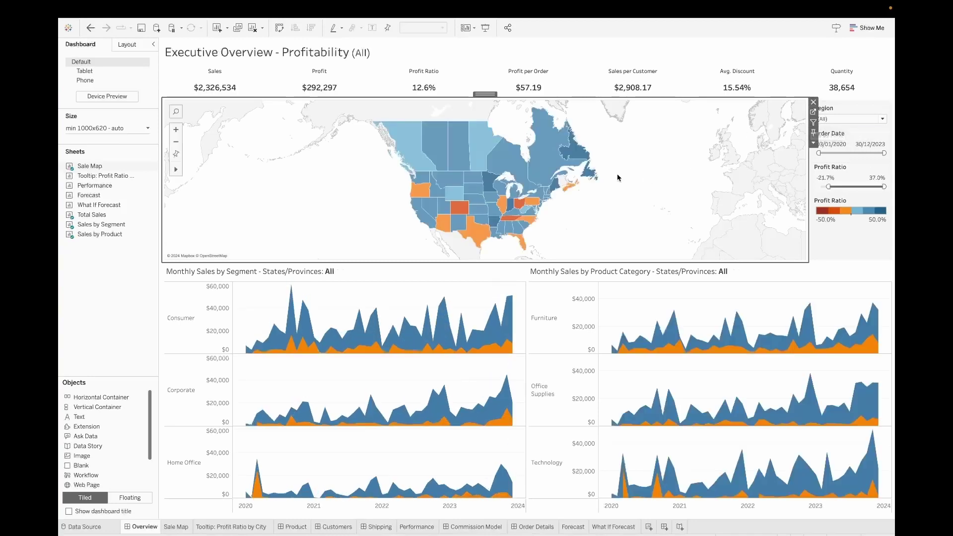
click(542, 163)
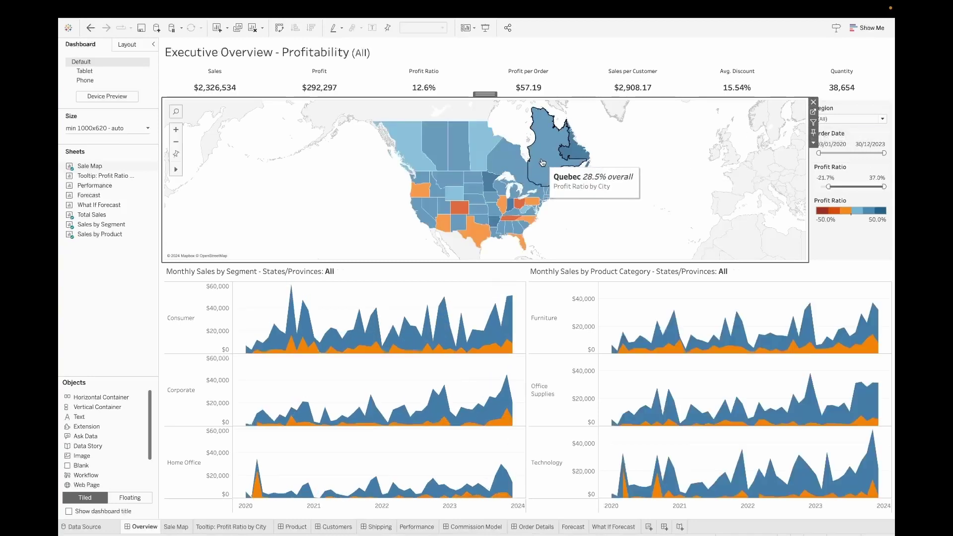
click(542, 163)
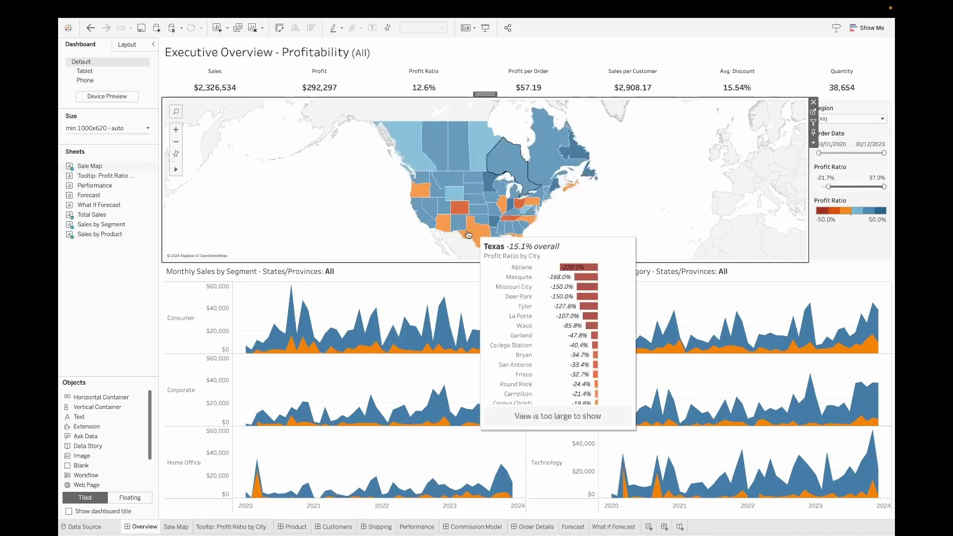
click(503, 209)
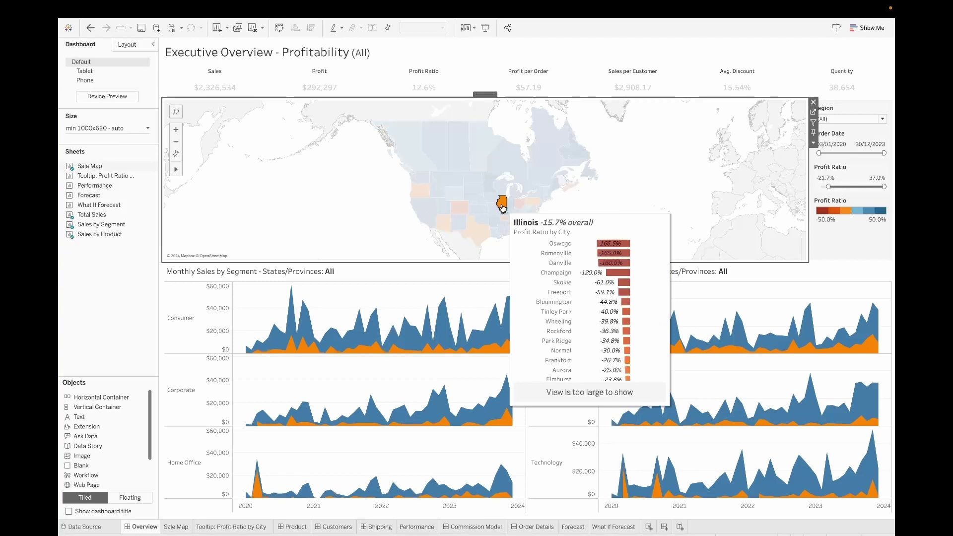
click(503, 208)
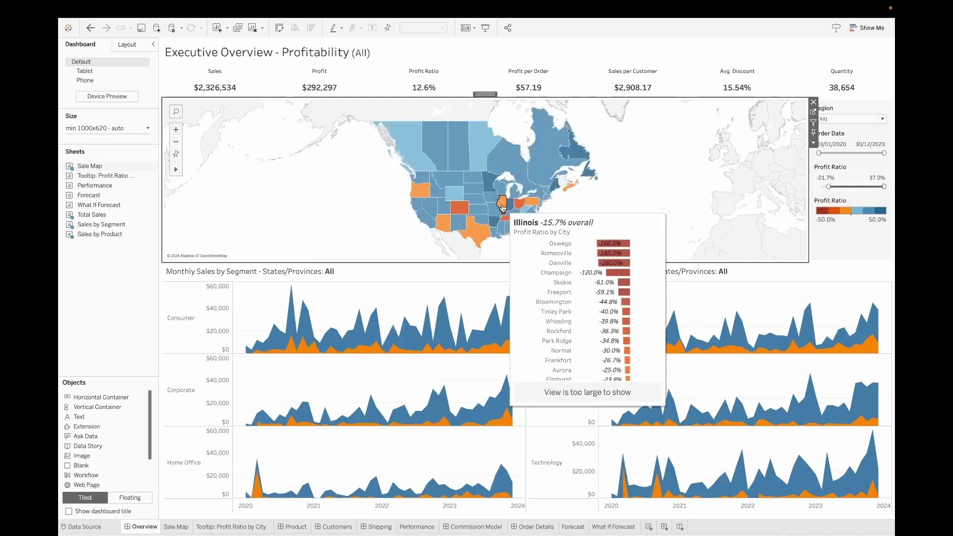
click(813, 112)
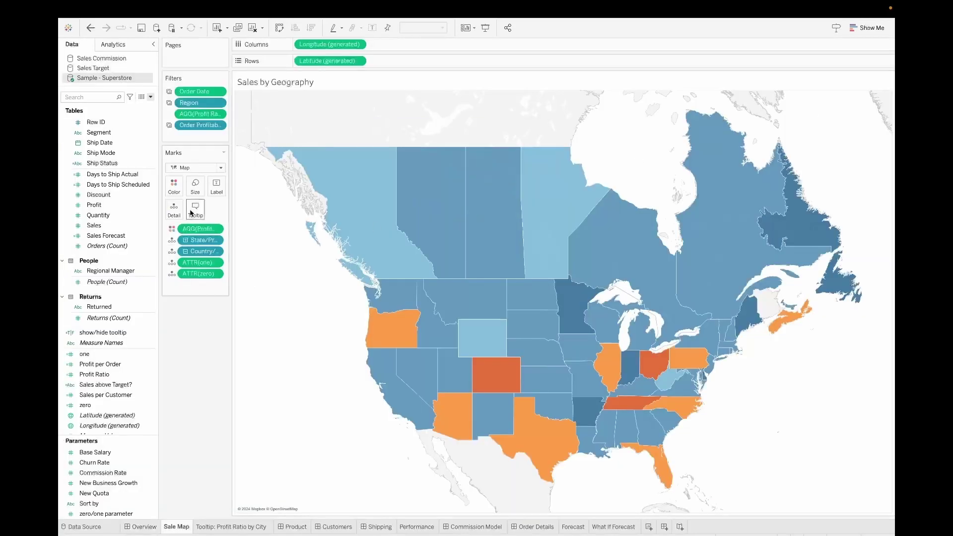
Add 'Click on the state to see' before Profit Ratio by City in the Sale Map tooltip, with 'Click on' bold and underlined
click(194, 208)
click(346, 209)
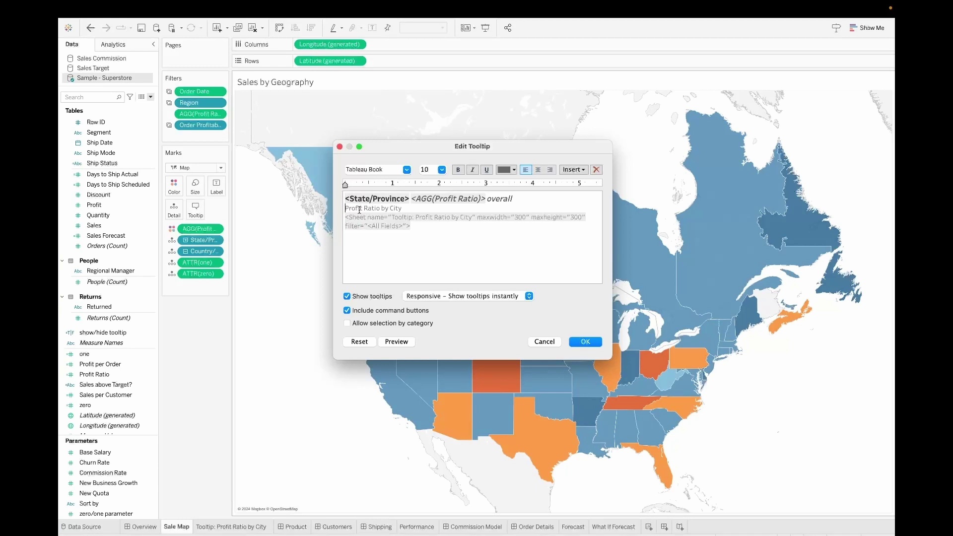
text(Click on the state to see)
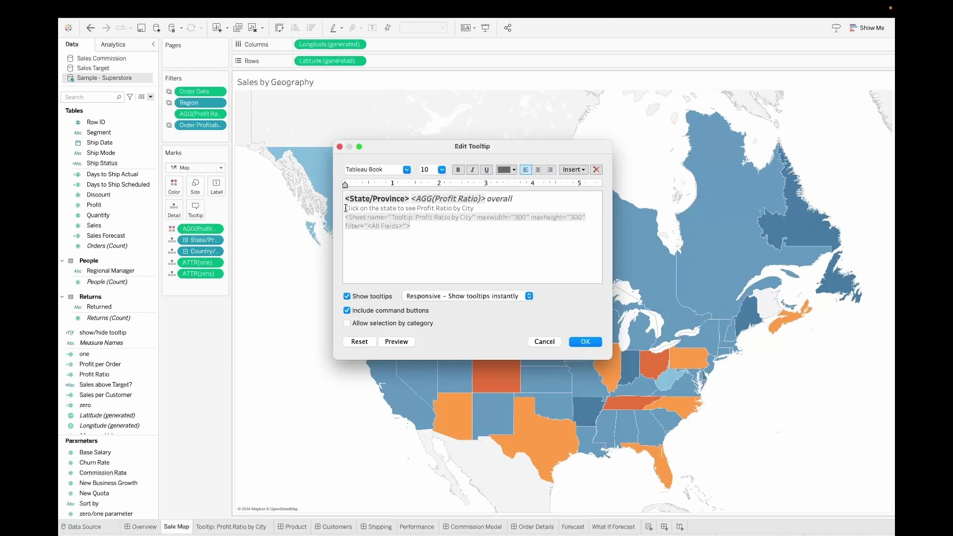
drag(347, 208, 369, 208)
click(585, 342)
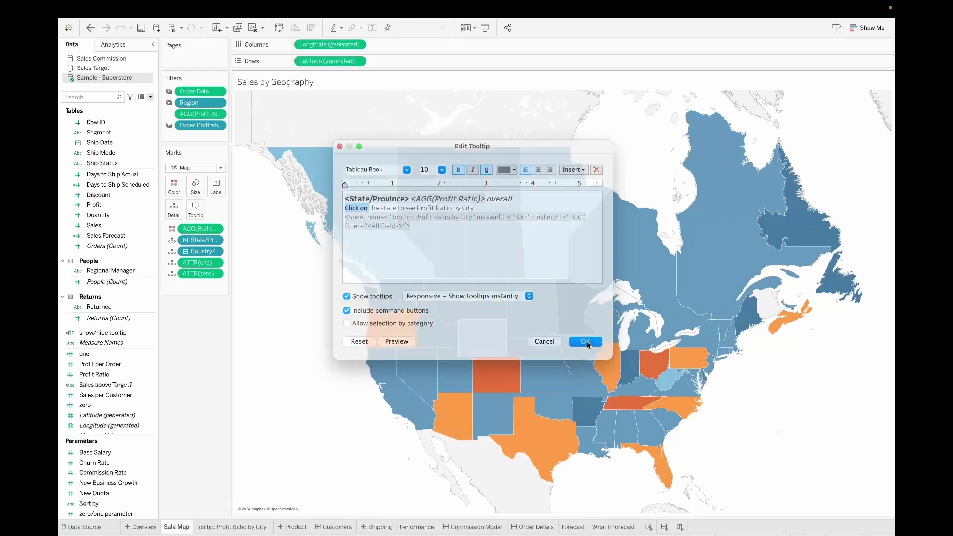
Return to the Executive Overview dashboard and test the tooltip by selecting and clearing Alberta
mouse_move(363, 211)
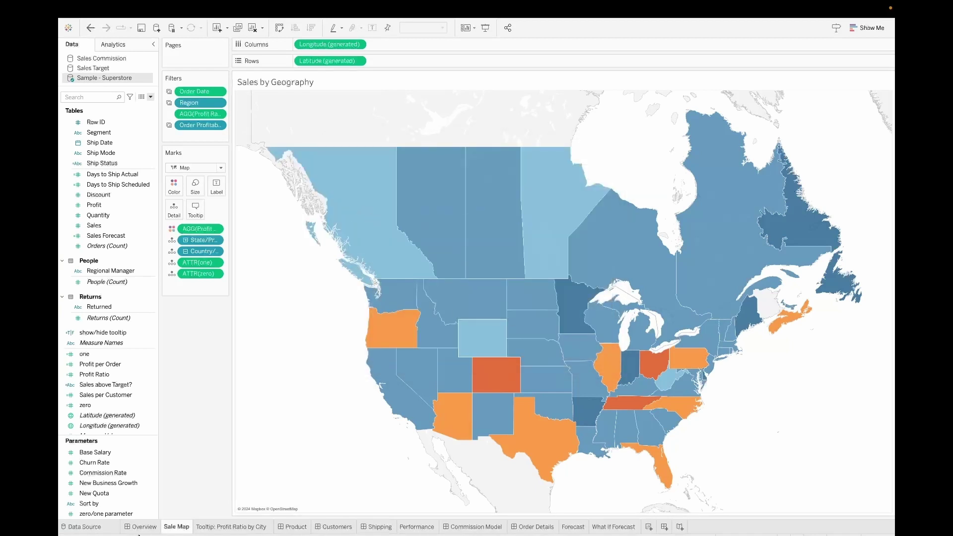
click(141, 527)
mouse_move(442, 174)
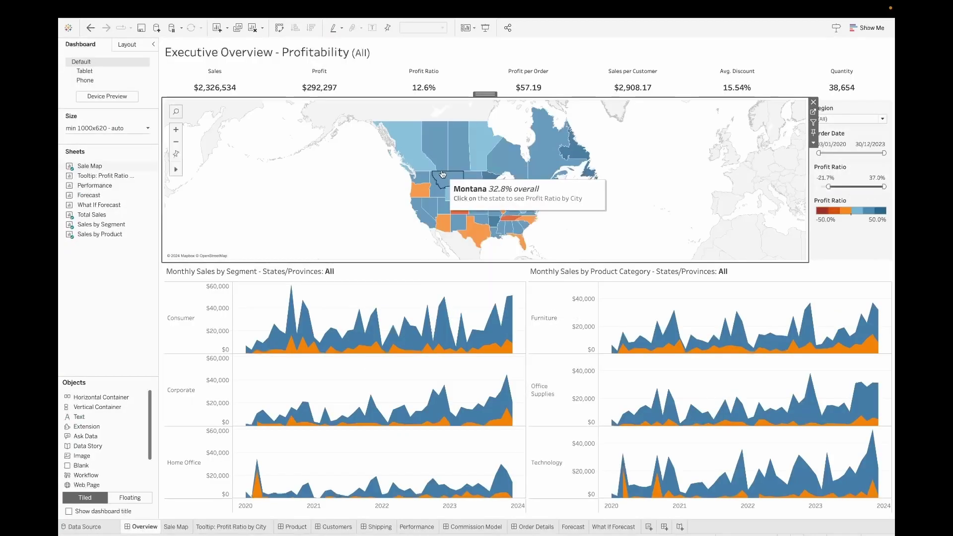
click(446, 167)
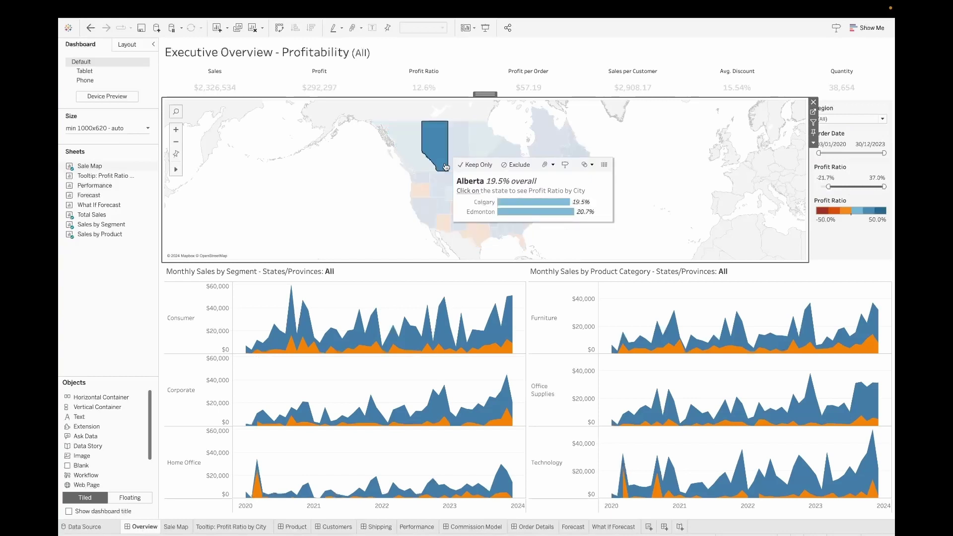
click(446, 167)
Select and clear Wyoming, Colorado and Texas to check their city profit-ratio tooltips
click(456, 195)
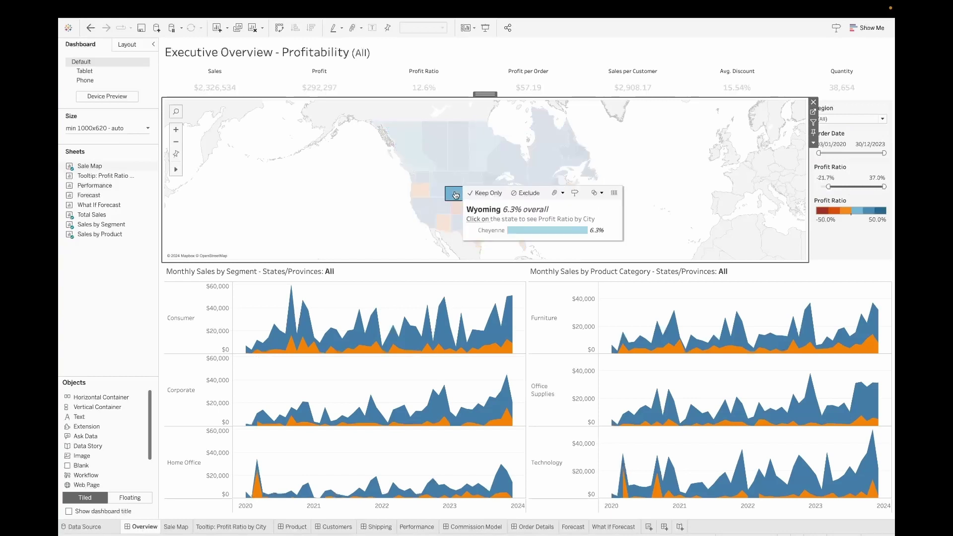
click(456, 195)
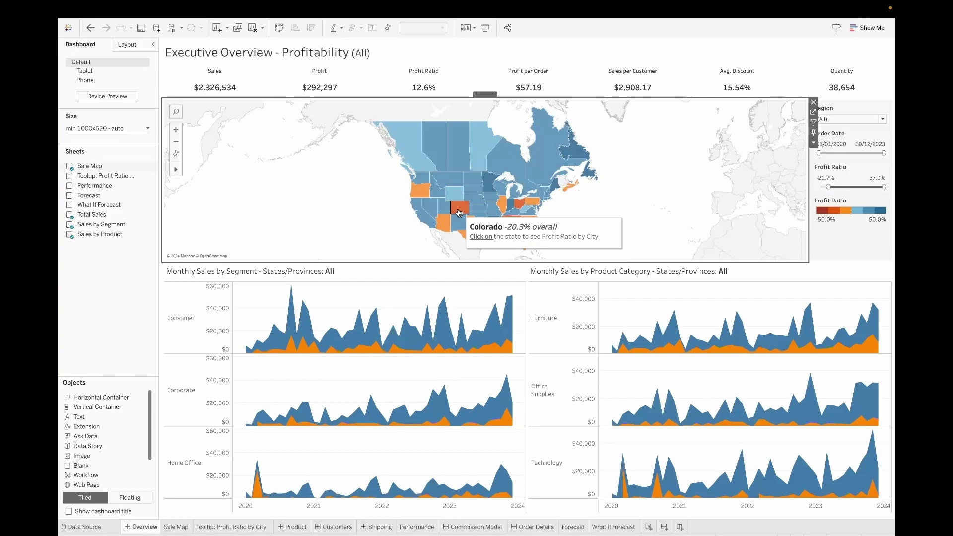
click(459, 212)
click(459, 213)
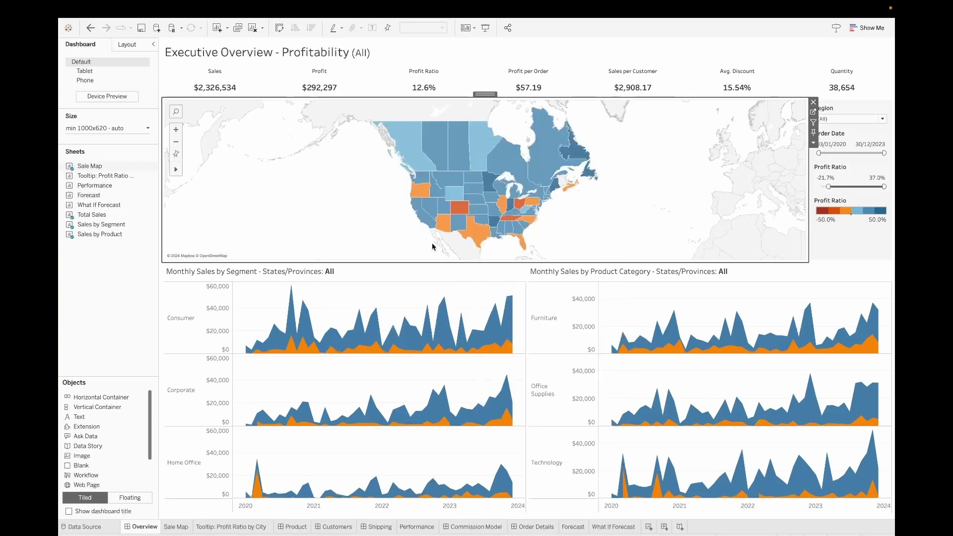
click(477, 228)
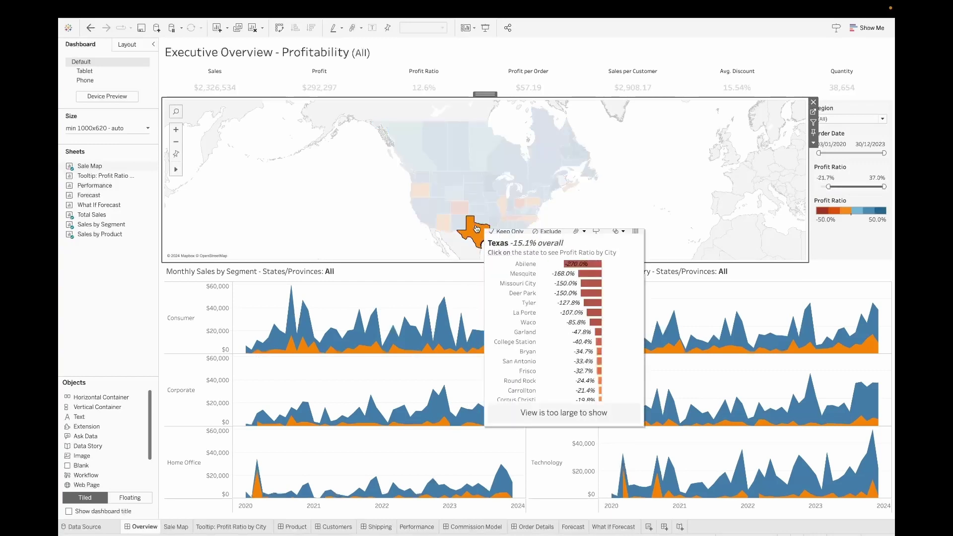
click(476, 228)
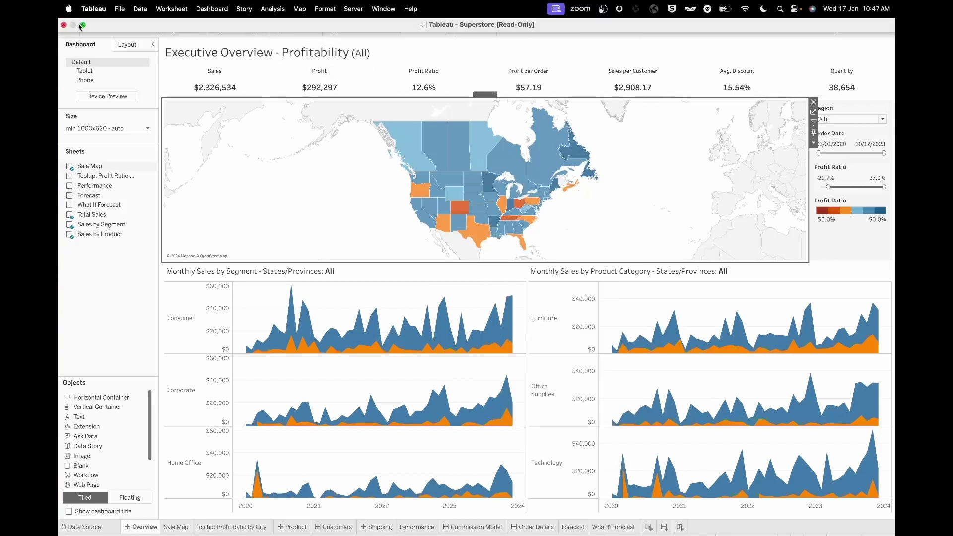
Recheck Colorado and Texas, confirming Texas shows the Click on hint and city profit-ratio bars
click(459, 213)
click(459, 212)
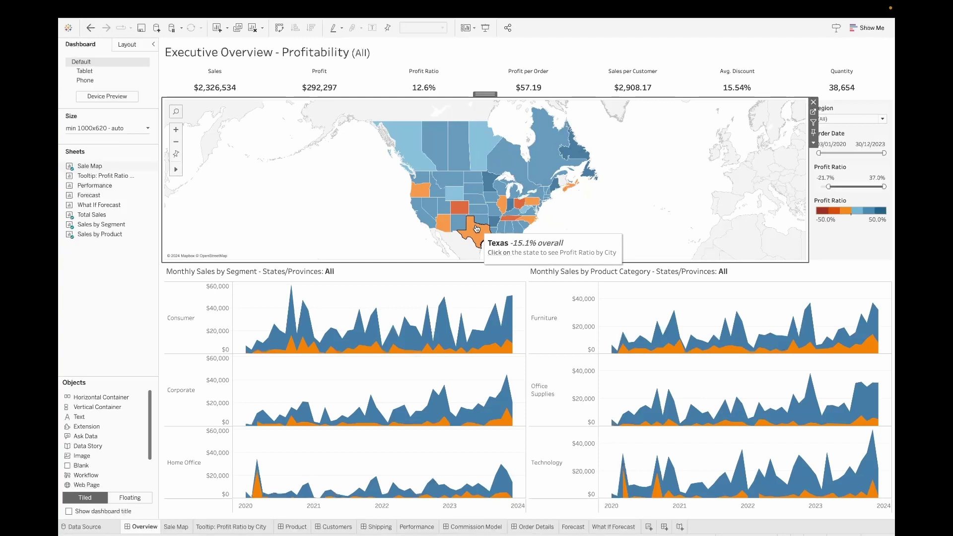
click(477, 228)
click(477, 229)
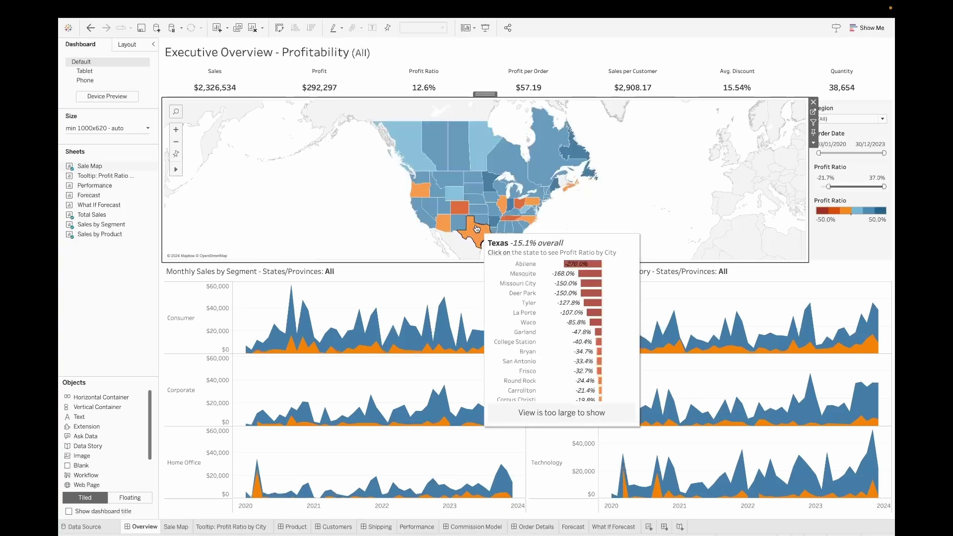